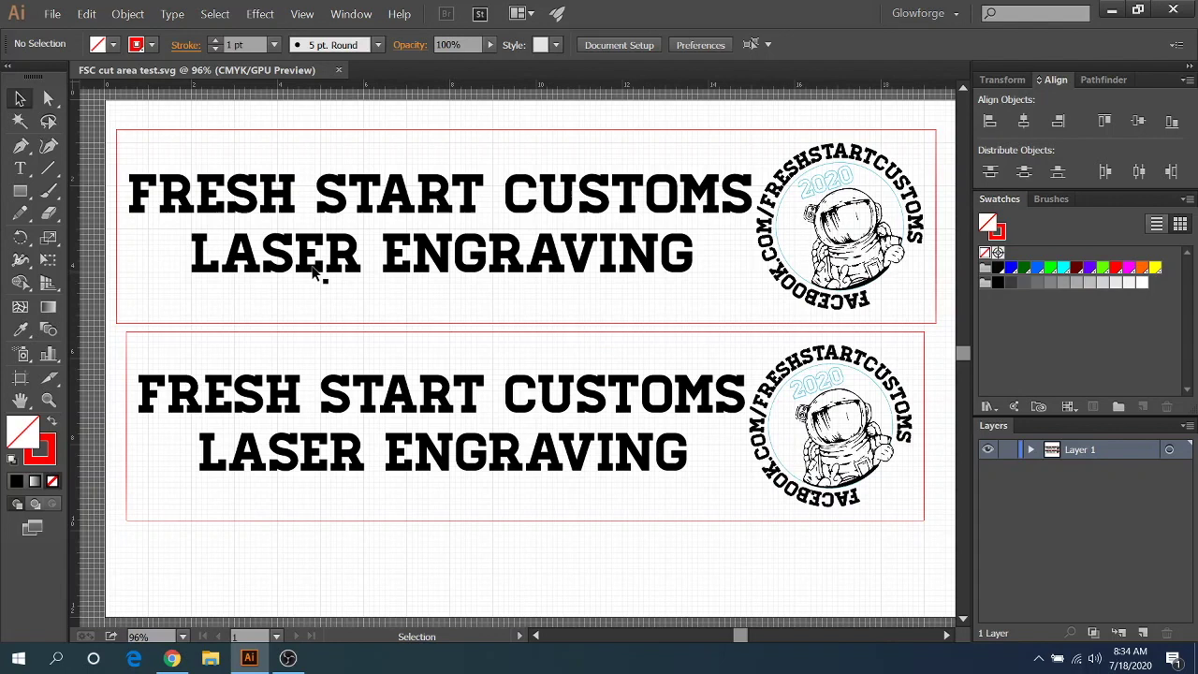
- Check the sizes of both Illustrator sign designs, then bring up the Glowforge page in Chrome
drag(177, 122, 230, 189)
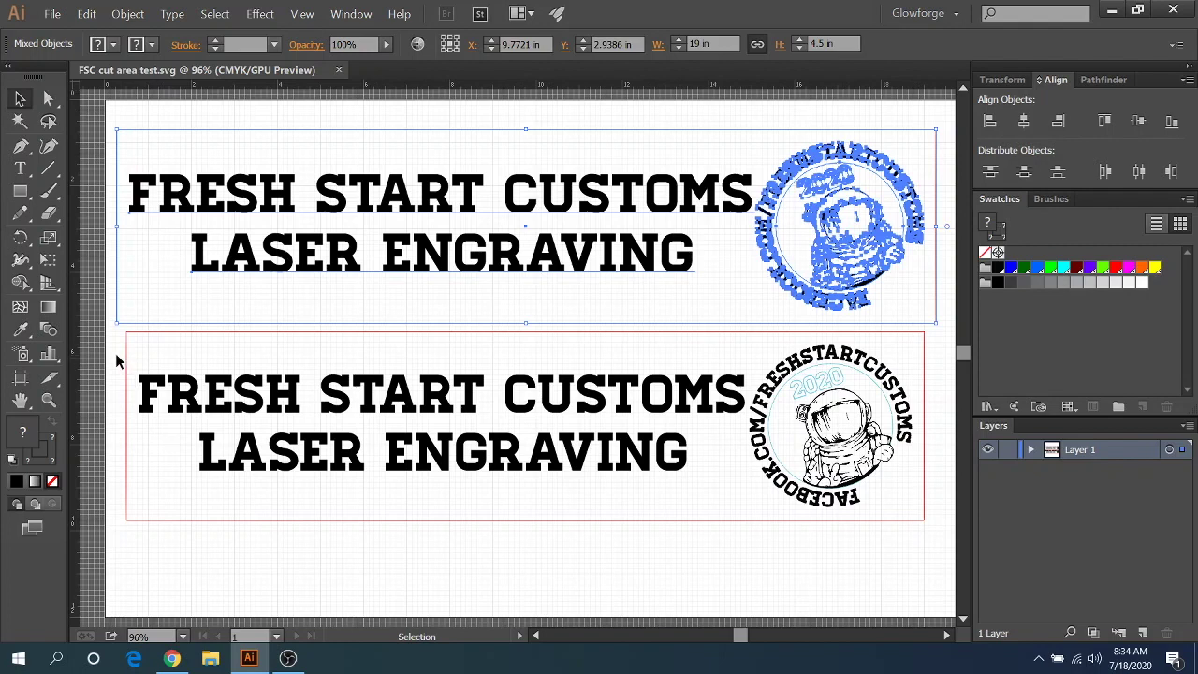
drag(119, 361, 218, 434)
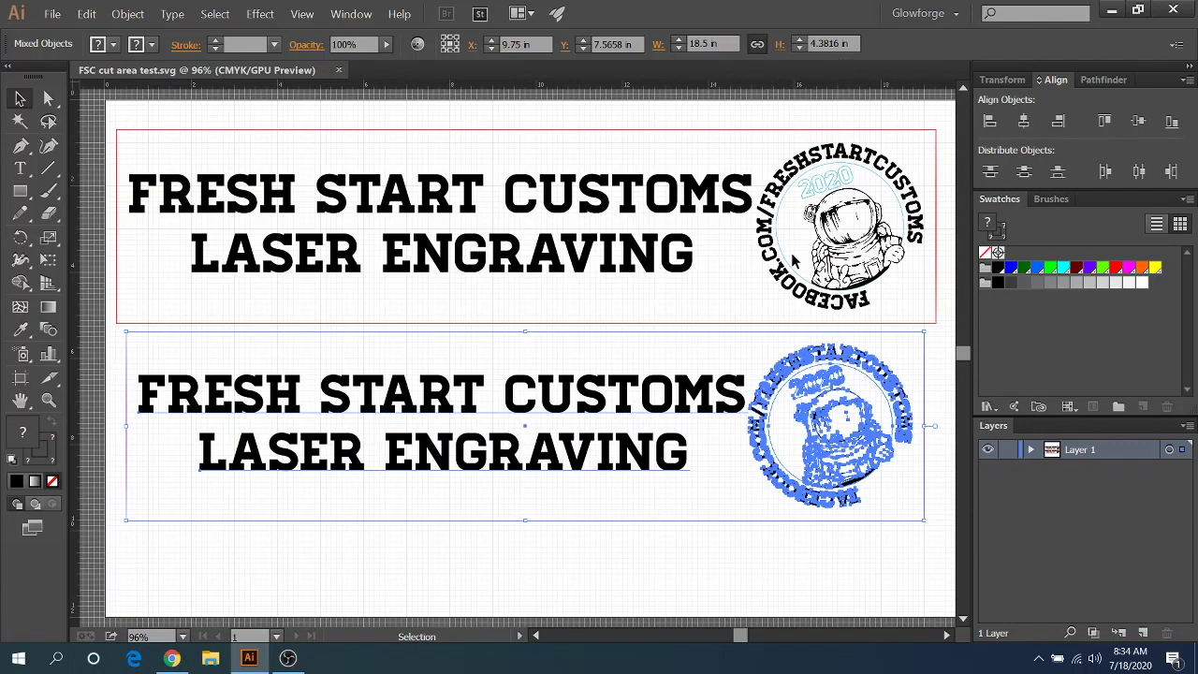
click(935, 360)
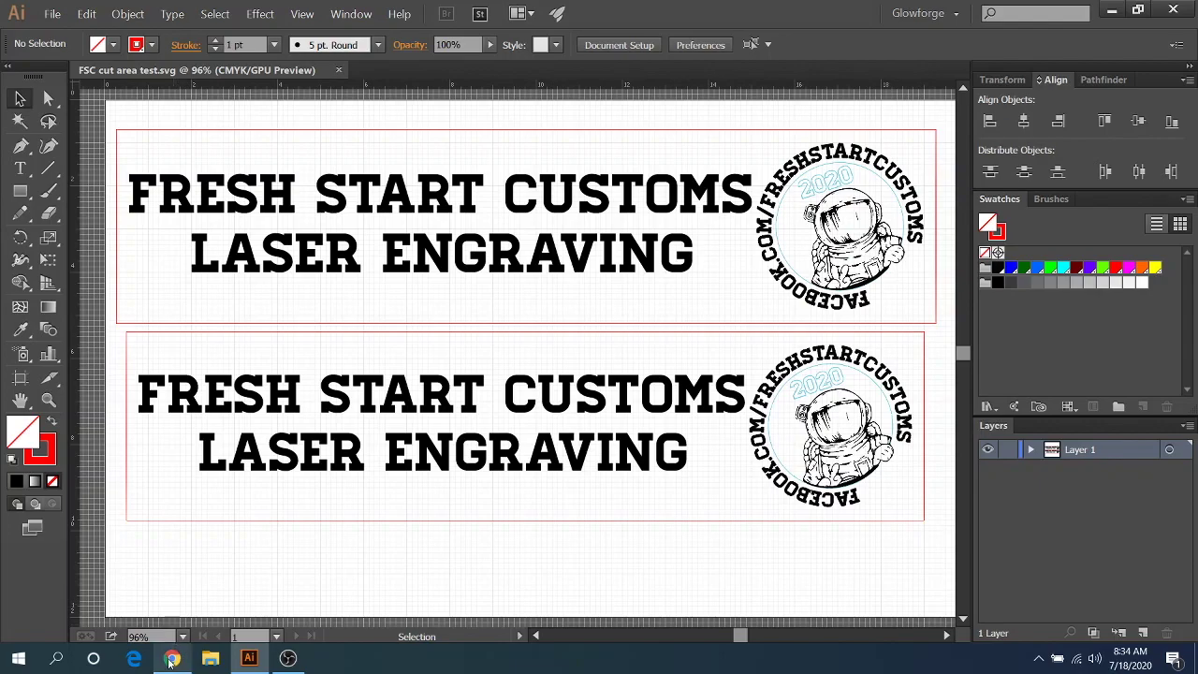
click(172, 658)
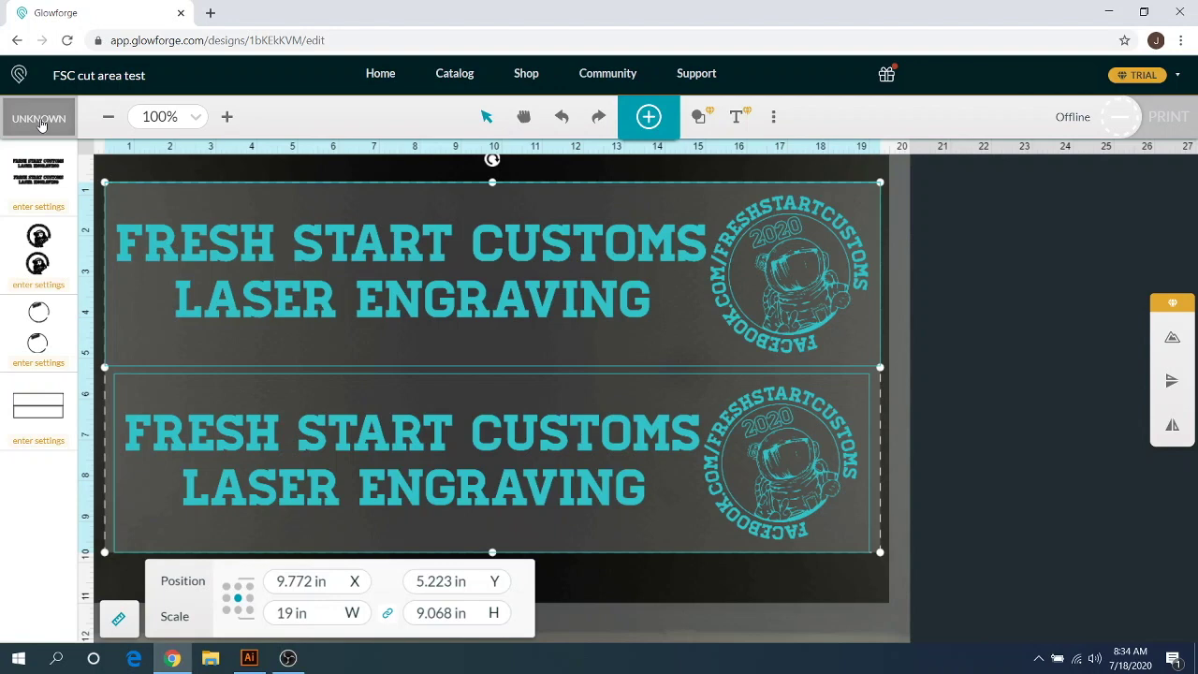
- Set the material to Medium Cherry Plywood and select both signs to check their position
click(39, 118)
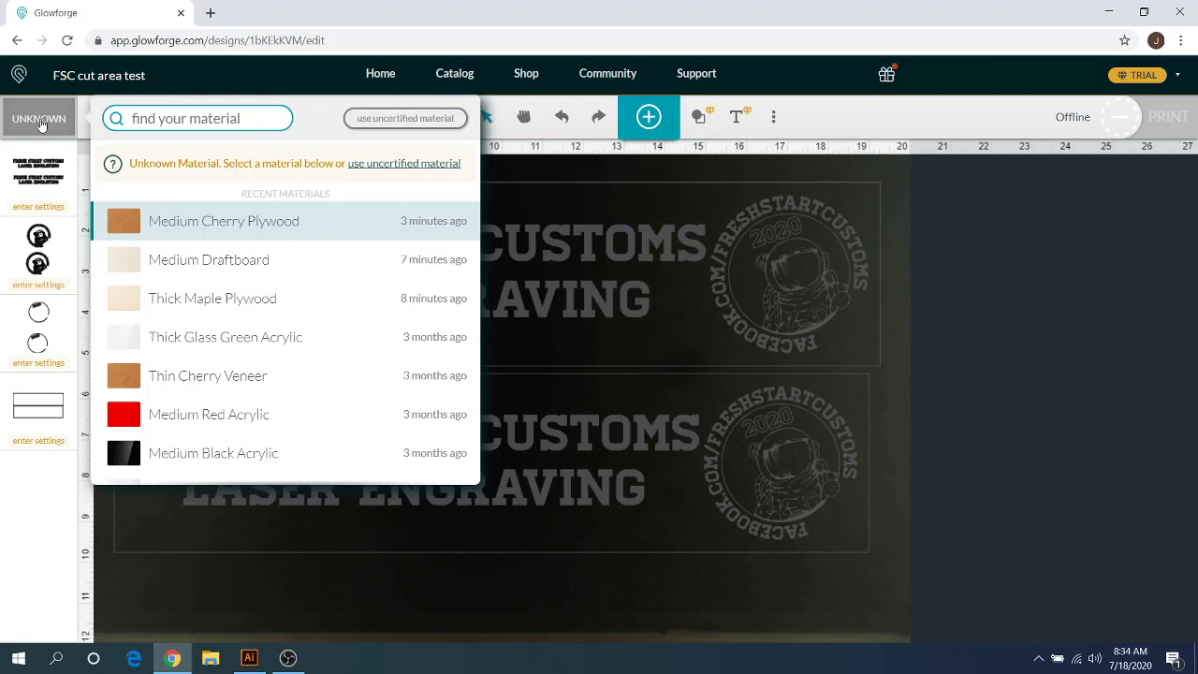
mouse_move(182, 231)
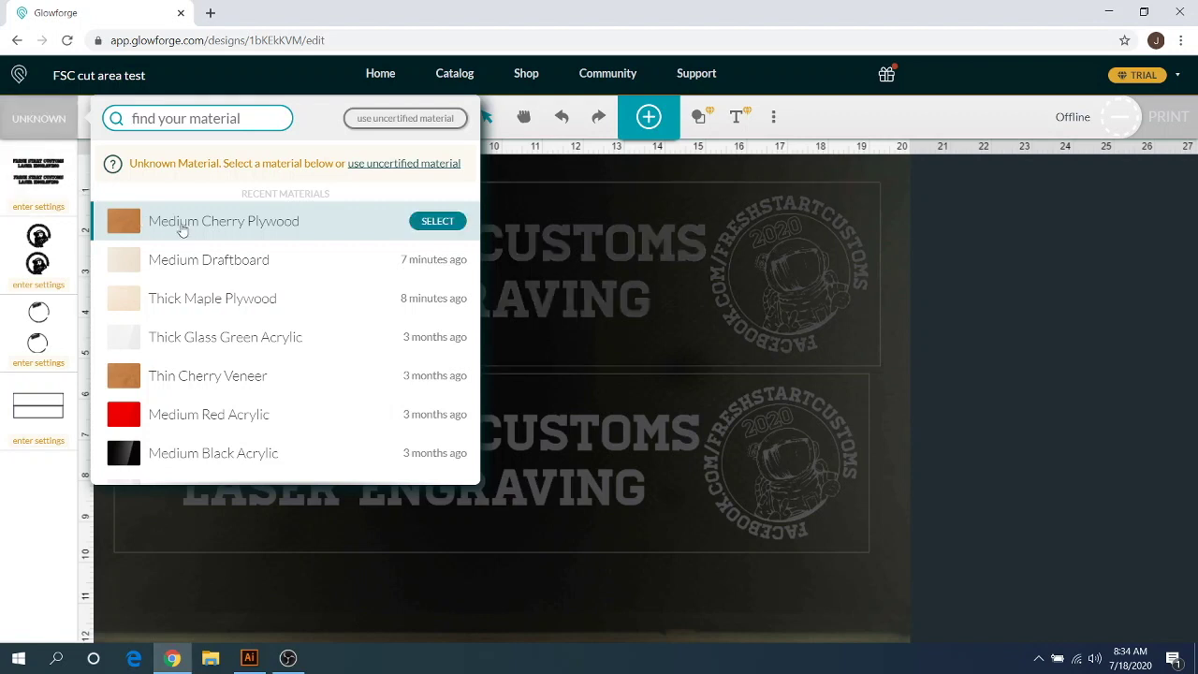
click(433, 223)
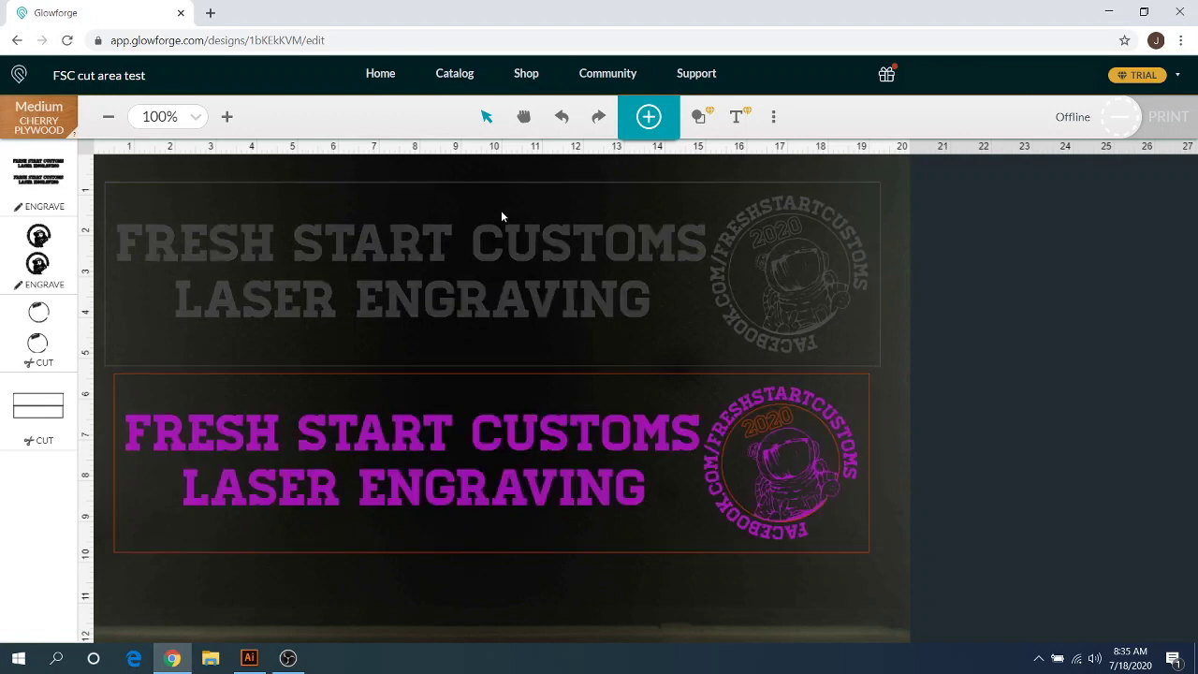
drag(488, 586, 403, 264)
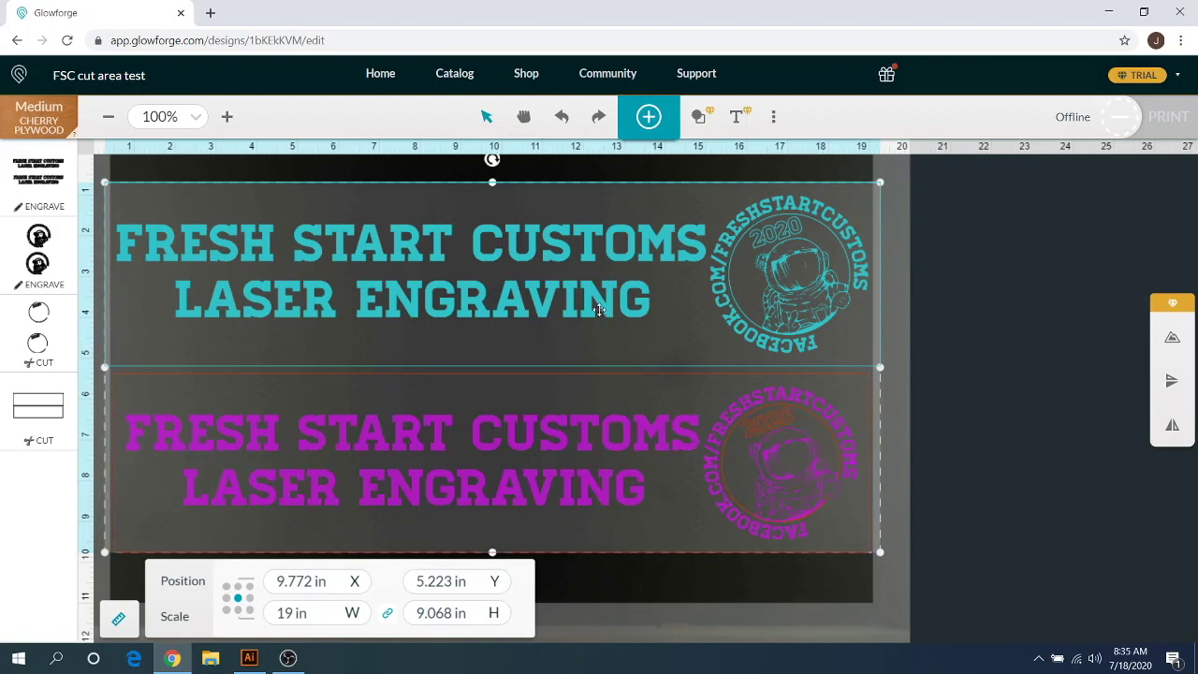
click(562, 251)
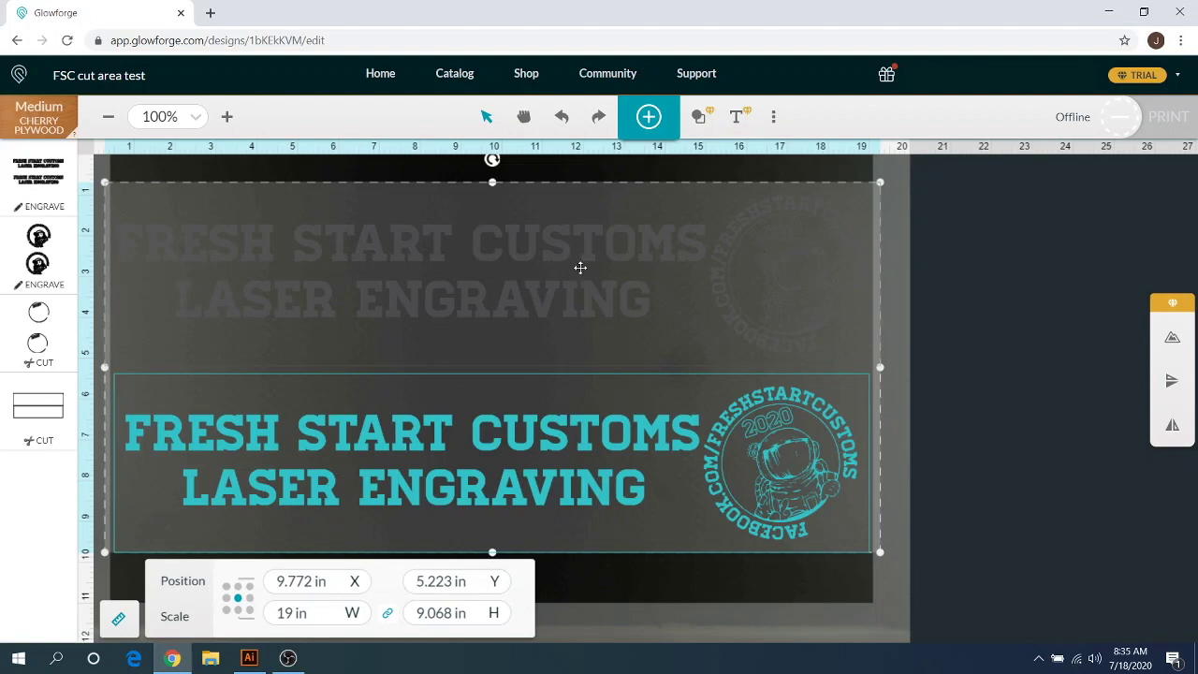
- Give the text engrave step custom SD Graphic-based settings of speed 500 and power 50
click(287, 169)
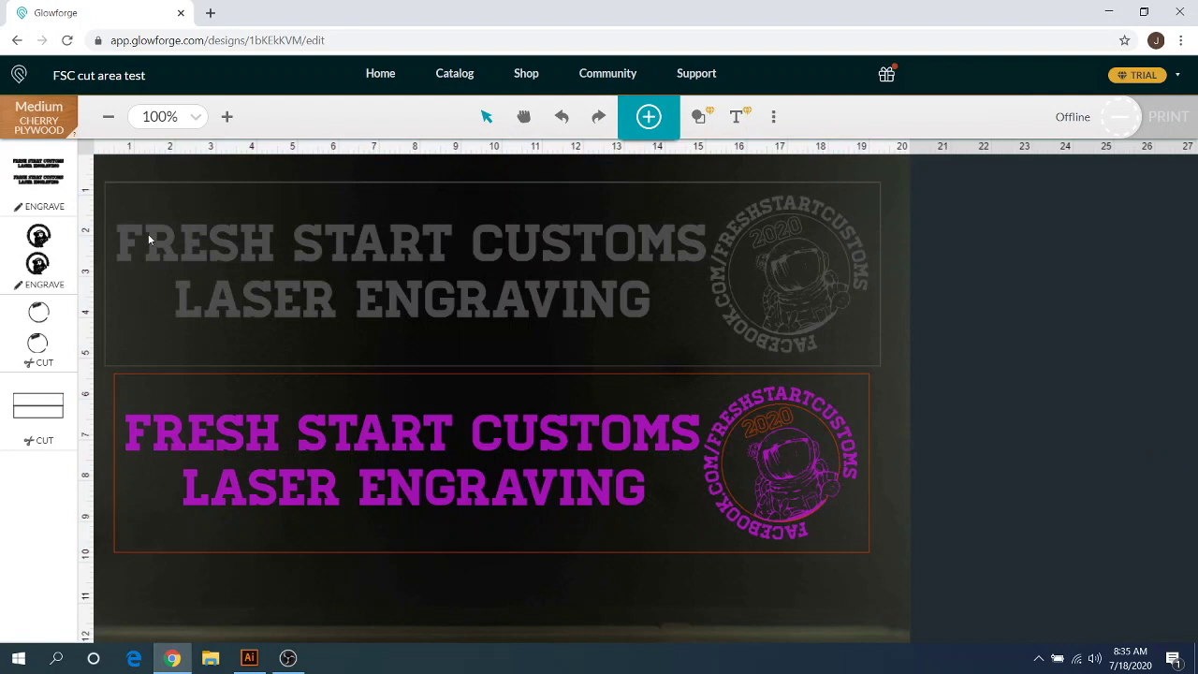
click(35, 171)
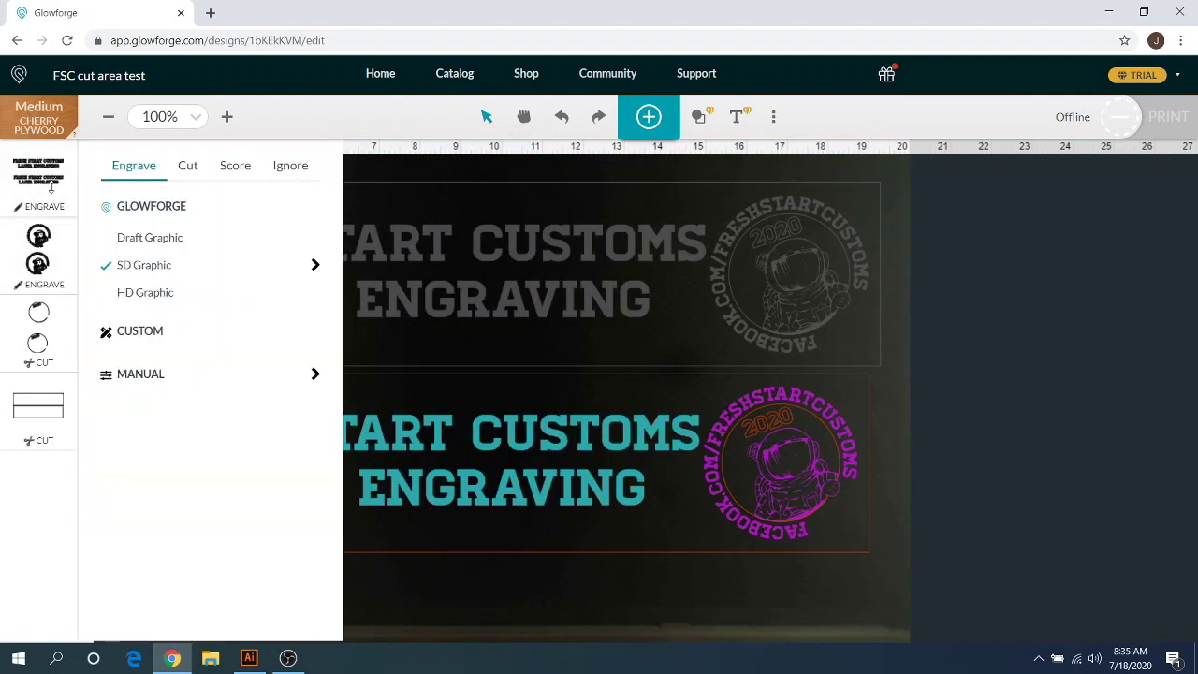
click(316, 266)
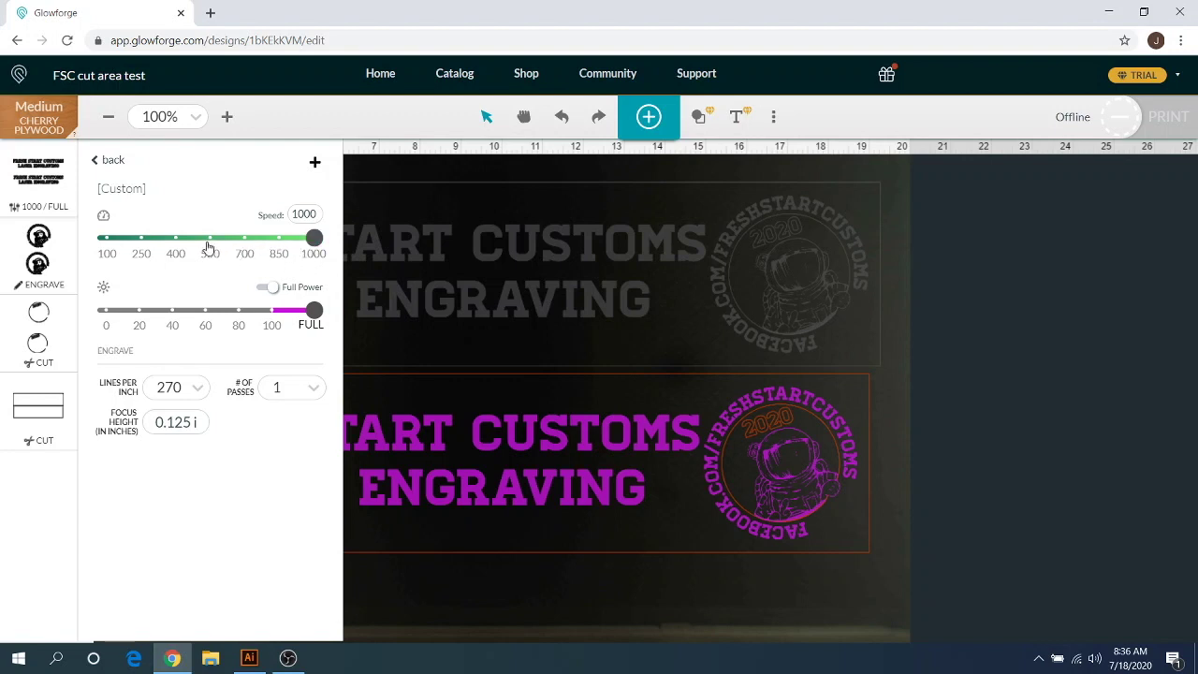
click(309, 214)
drag(312, 215, 213, 228)
text(500)
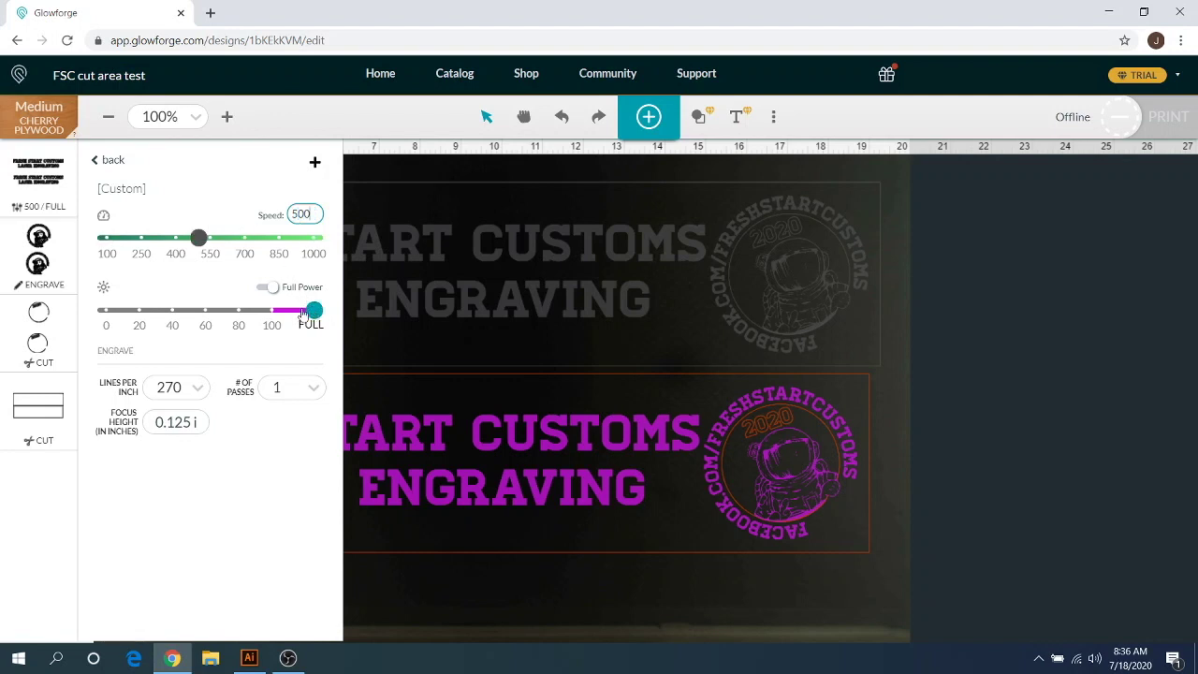
click(187, 312)
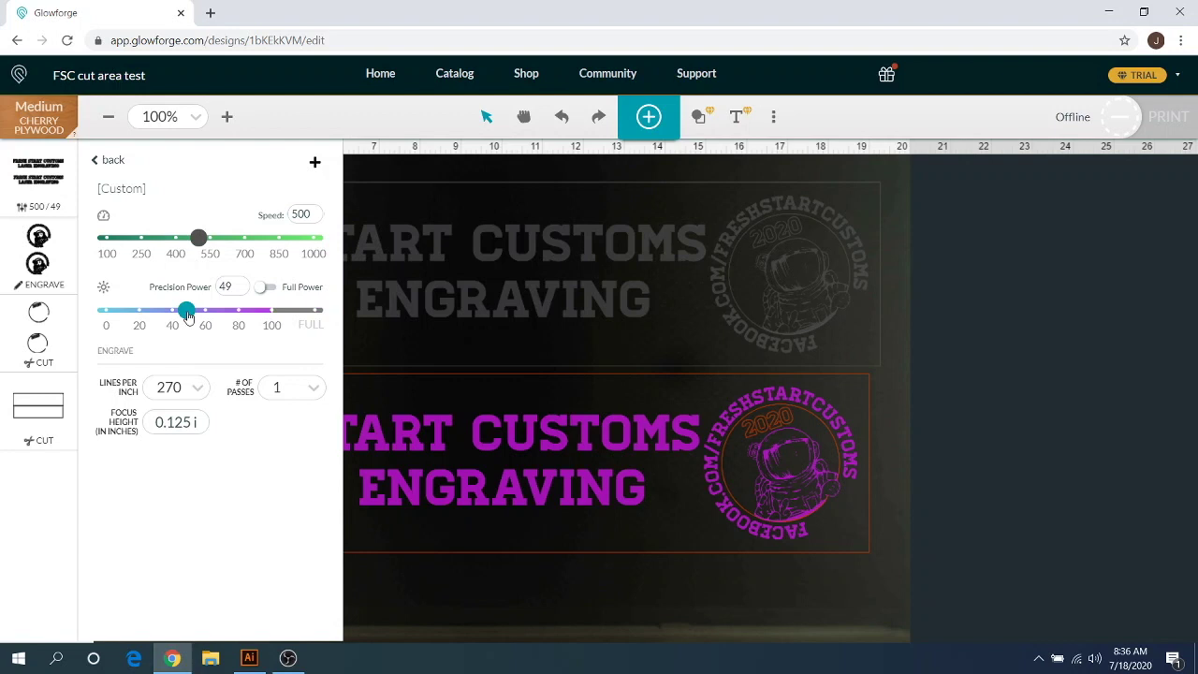
drag(188, 315, 190, 318)
click(230, 288)
click(186, 314)
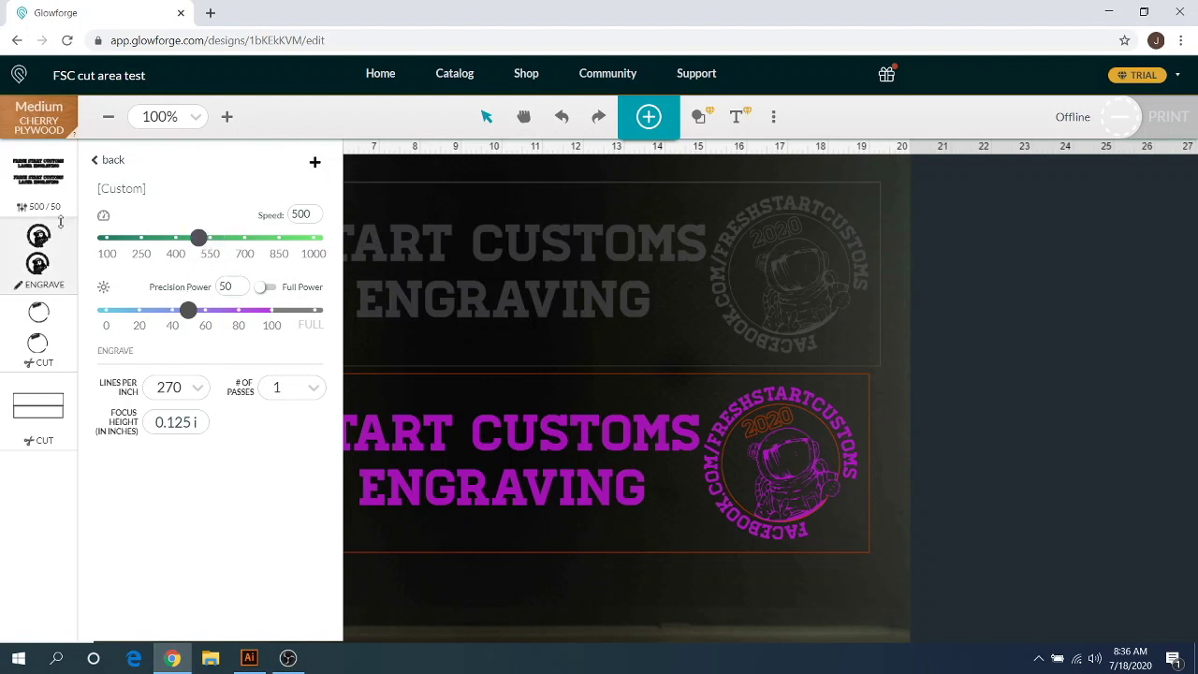
click(407, 231)
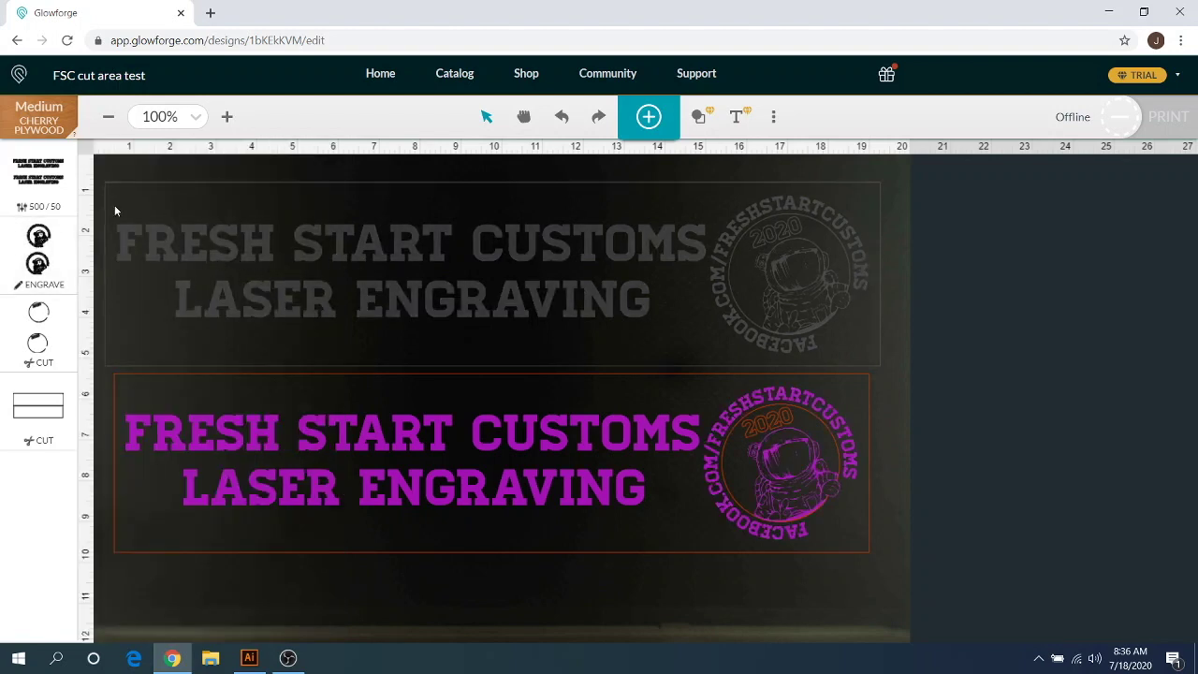
- Set the circular logo engrave step to custom speed 500 and power 50
click(36, 245)
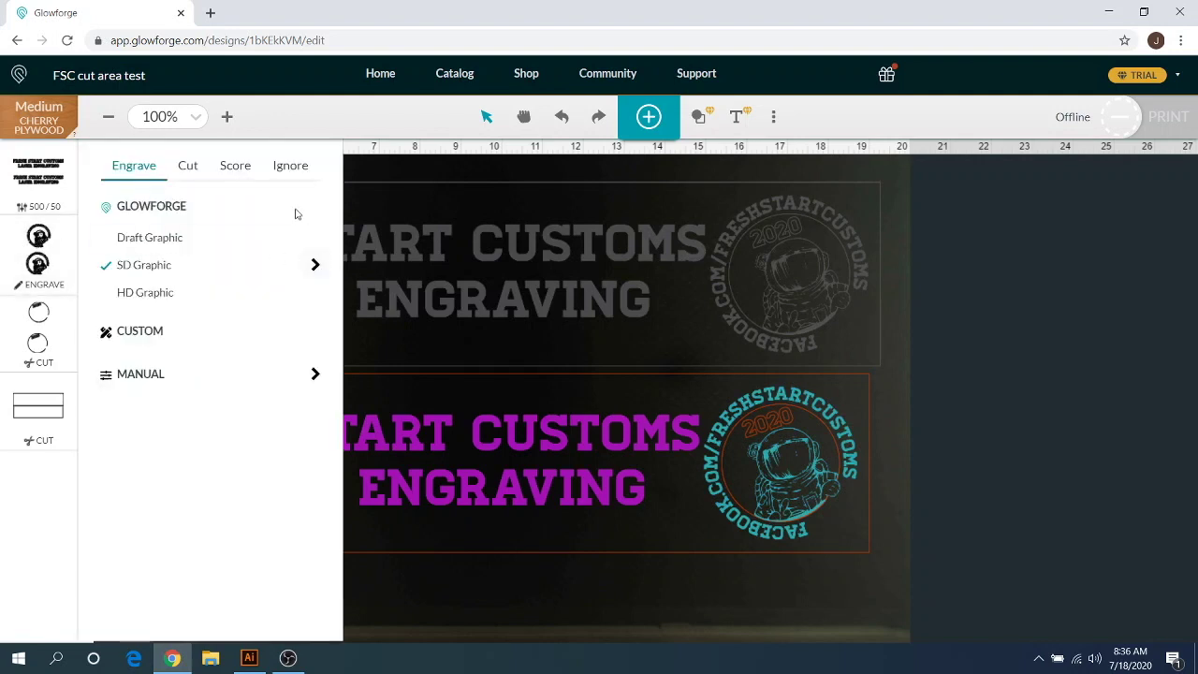
click(315, 266)
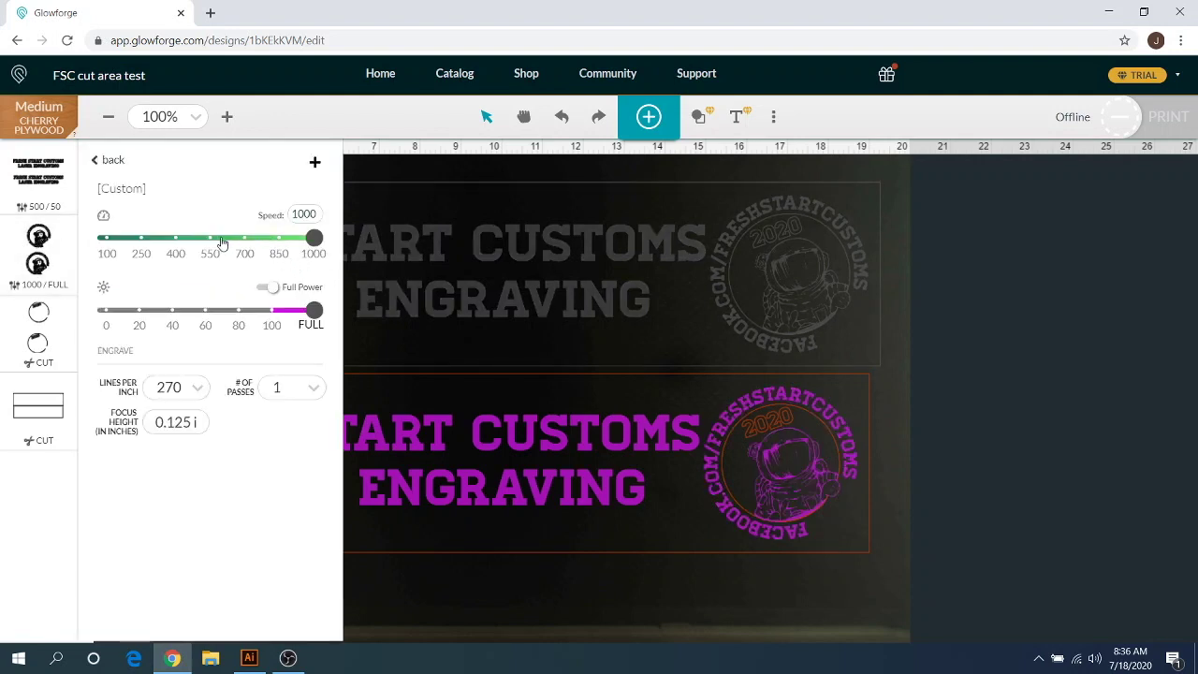
click(316, 214)
key(ctrl+a)
text(500)
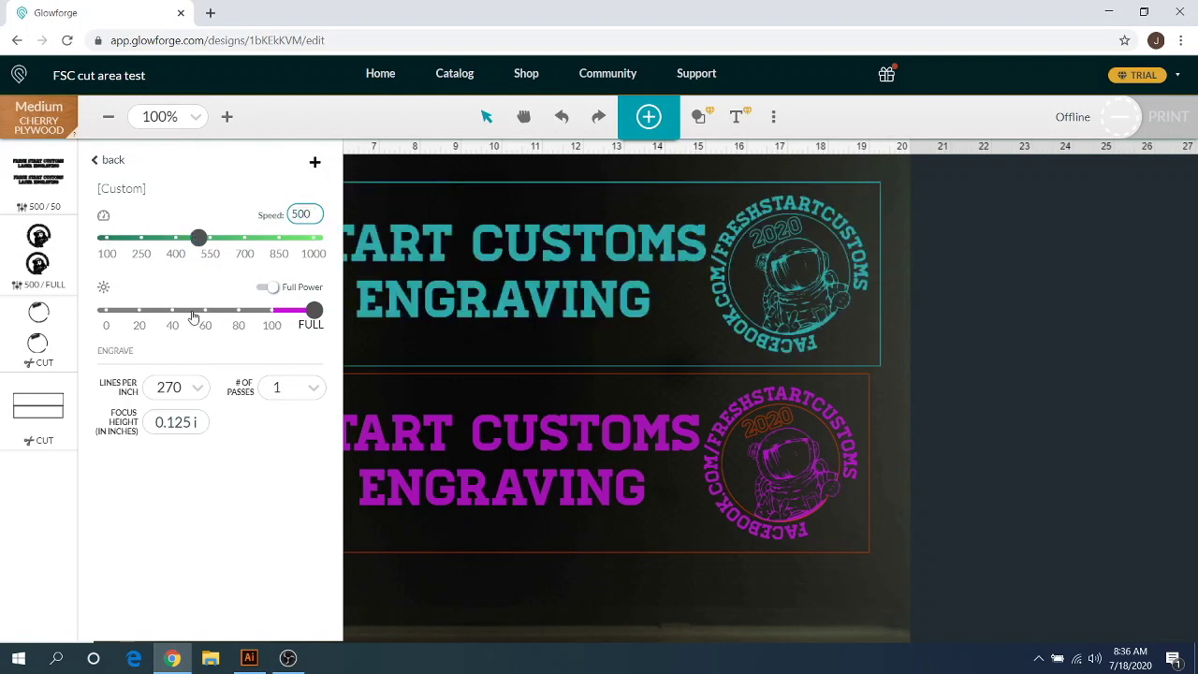
click(189, 312)
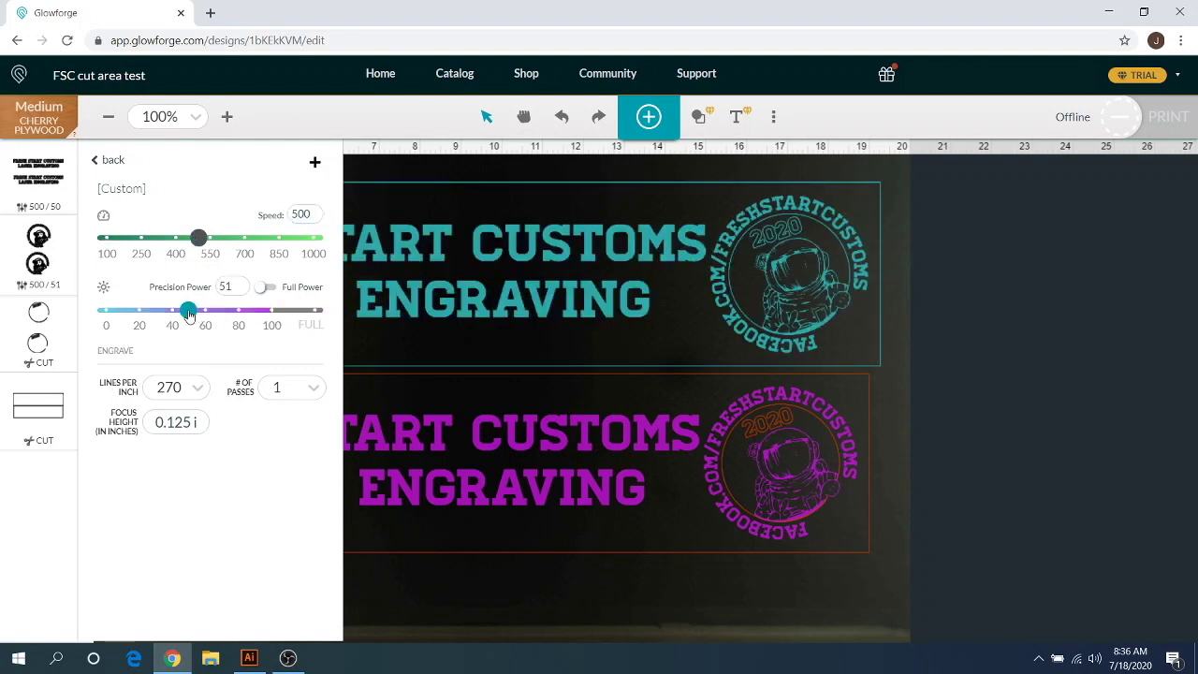
click(235, 287)
key(BackSpace)
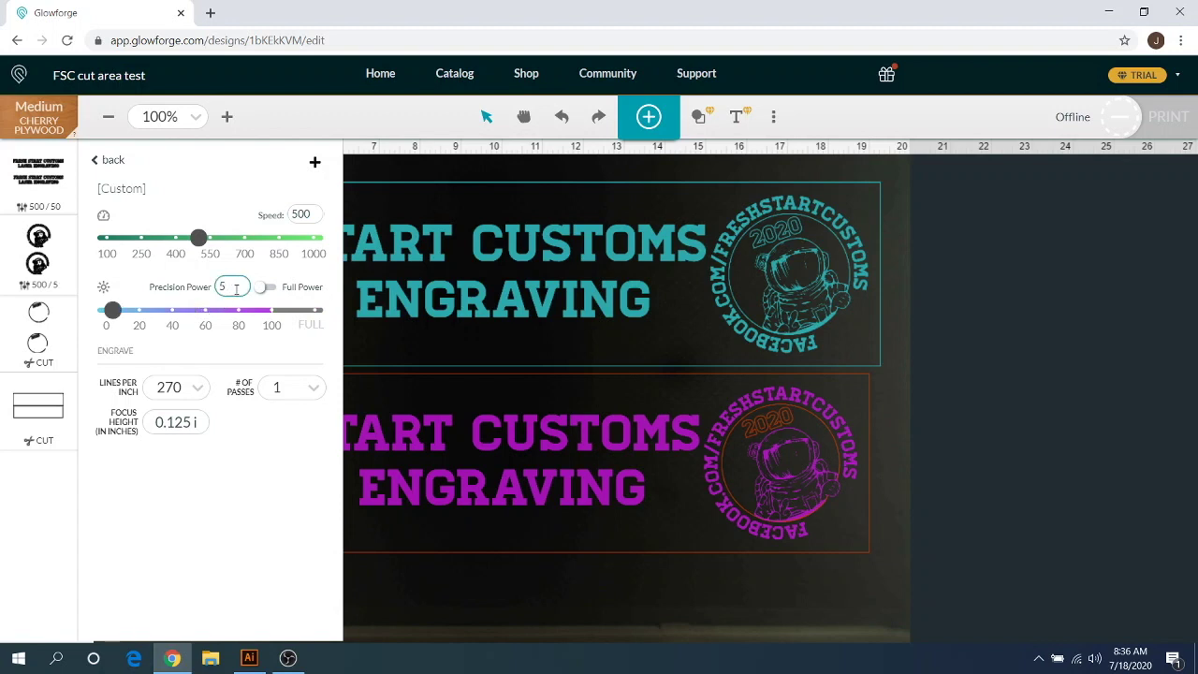
text(0)
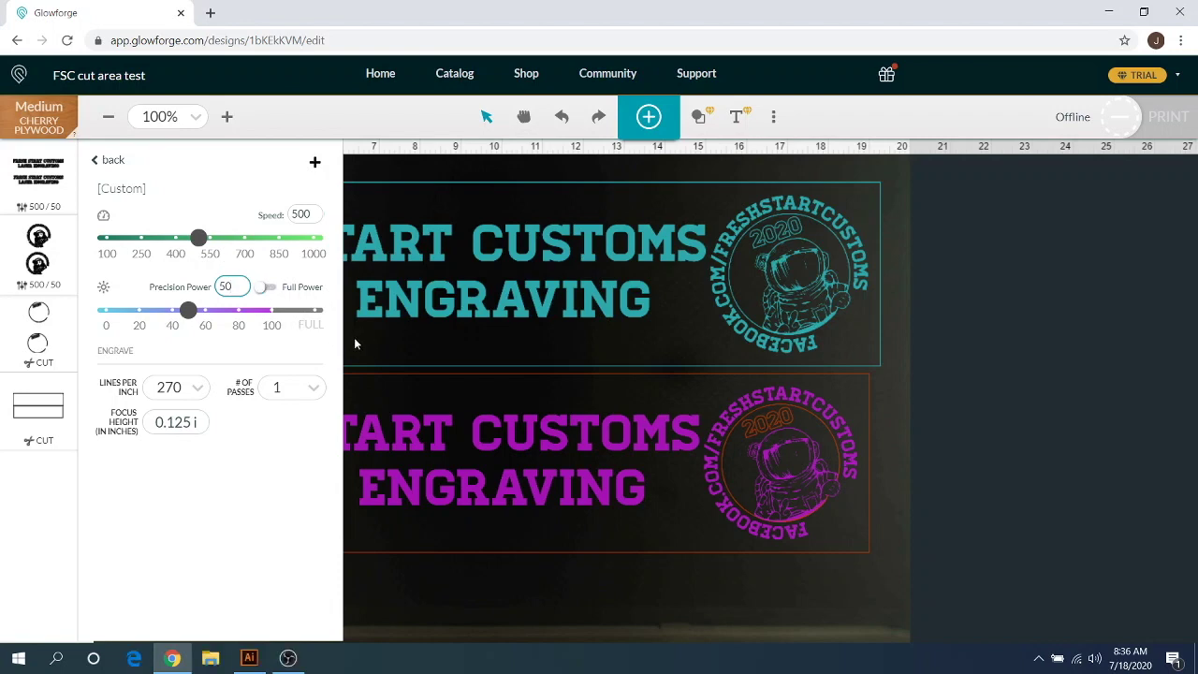
click(237, 503)
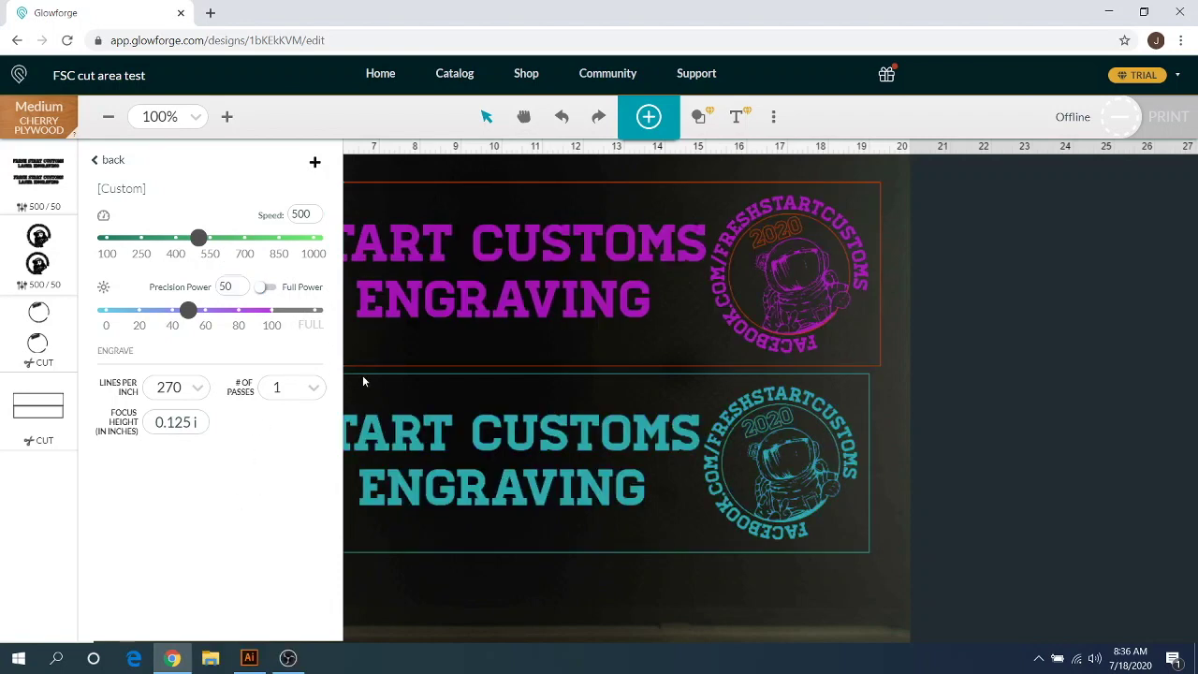
click(35, 520)
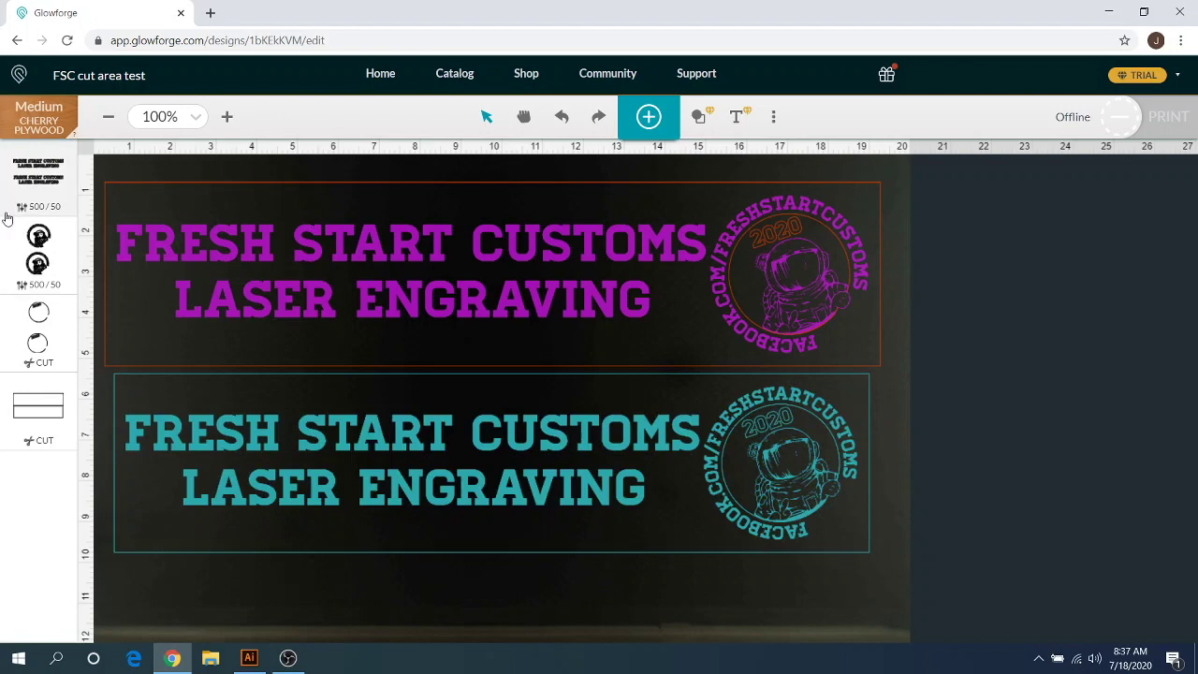
- Switch the circle outline step to score, then move both signs up and left on the bed
click(555, 299)
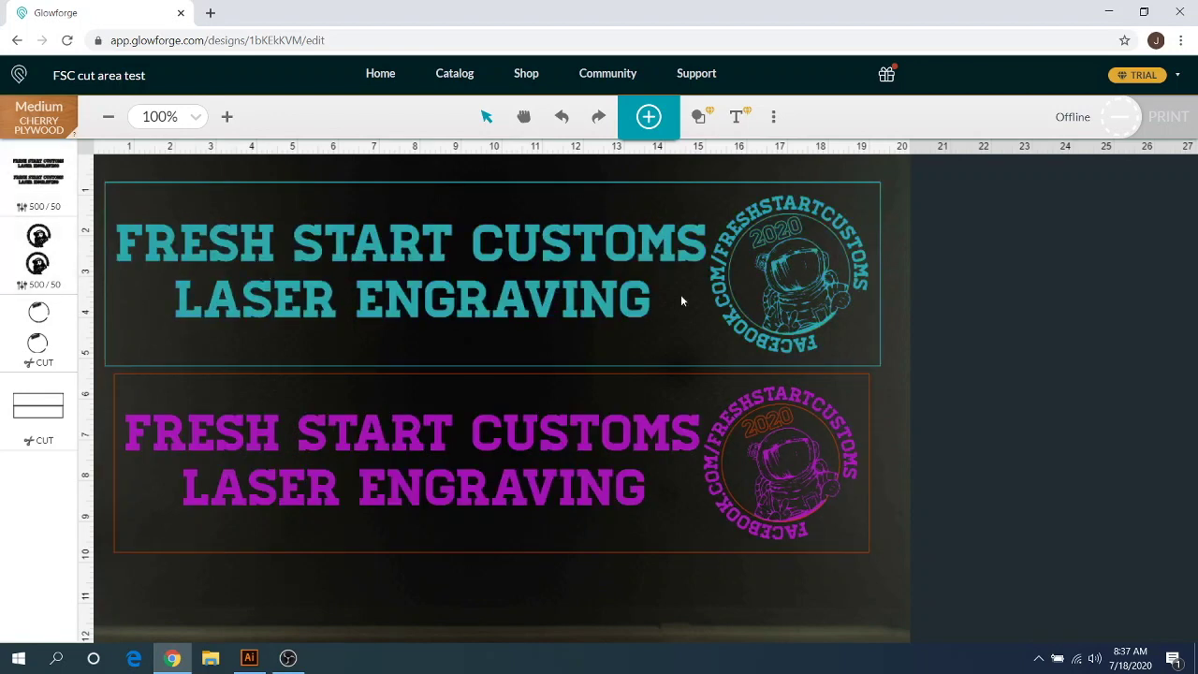
click(43, 335)
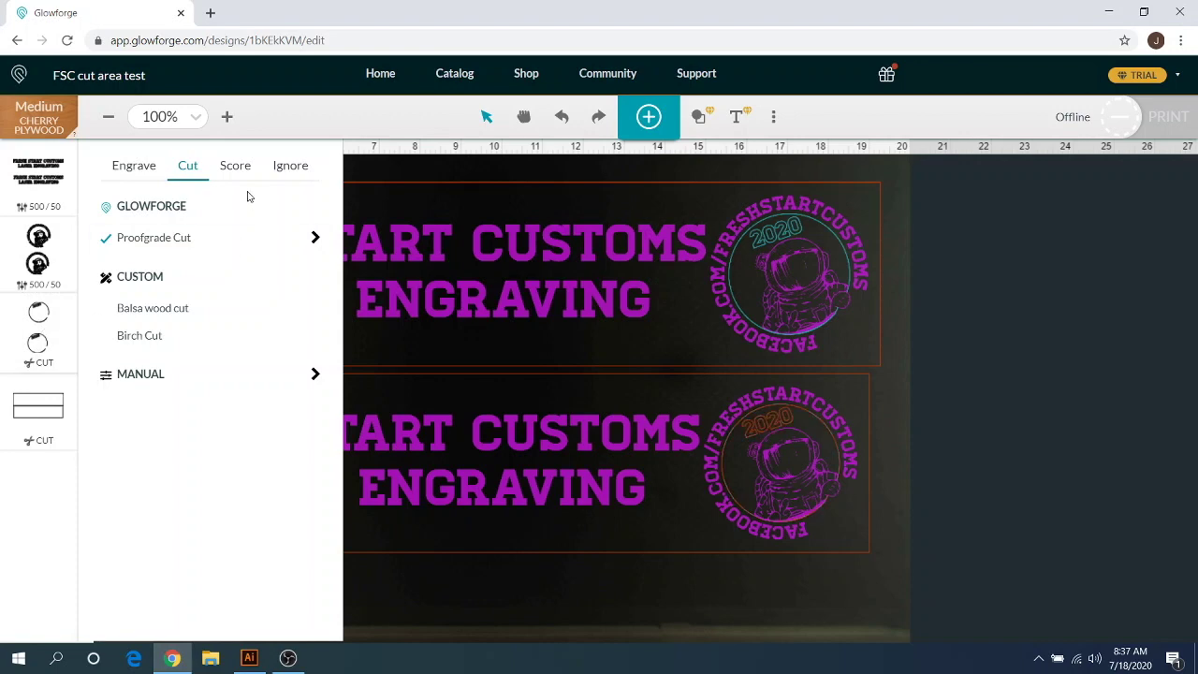
click(249, 169)
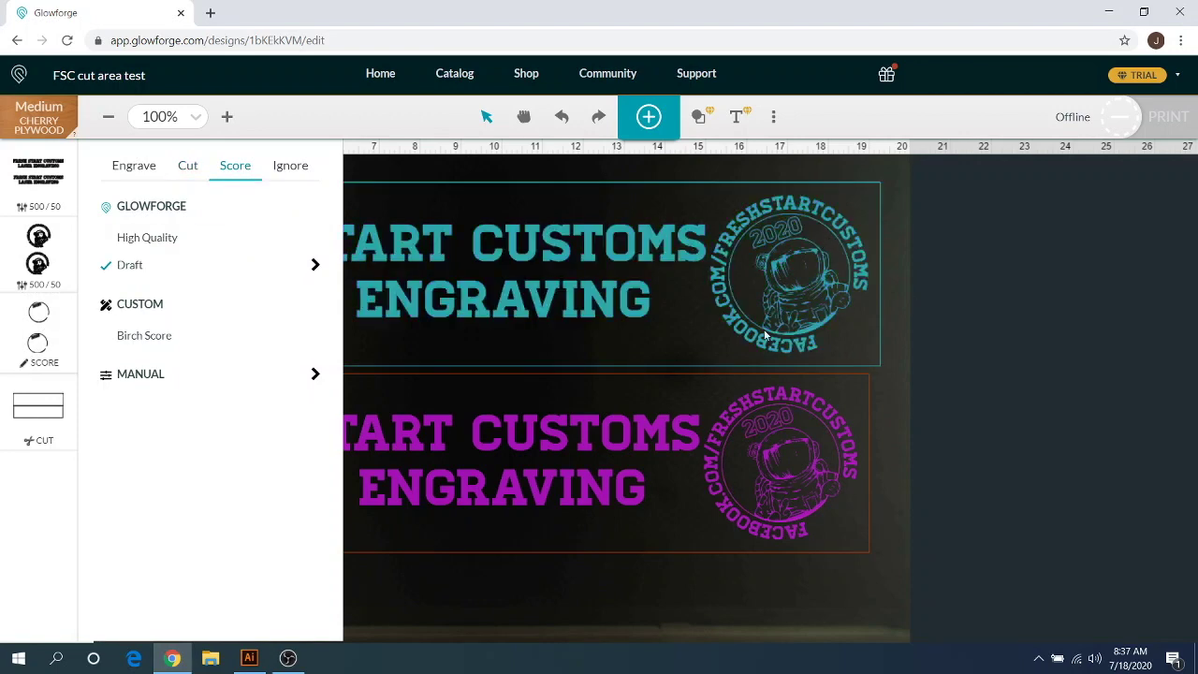
click(925, 354)
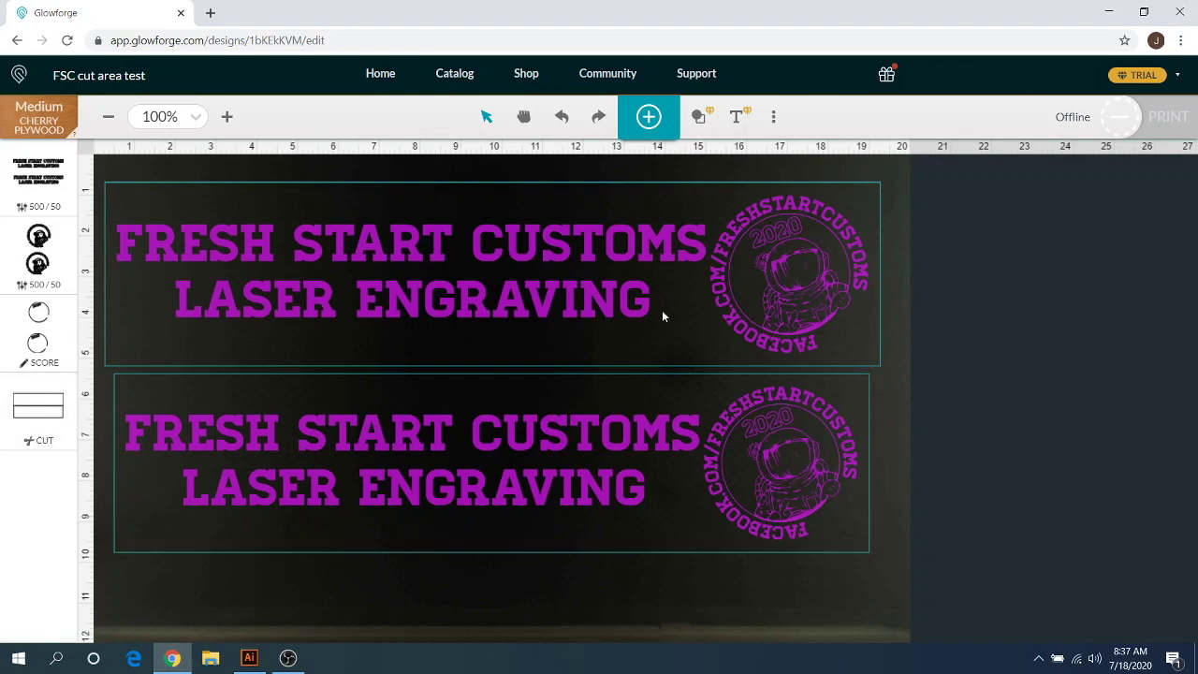
drag(450, 163, 500, 427)
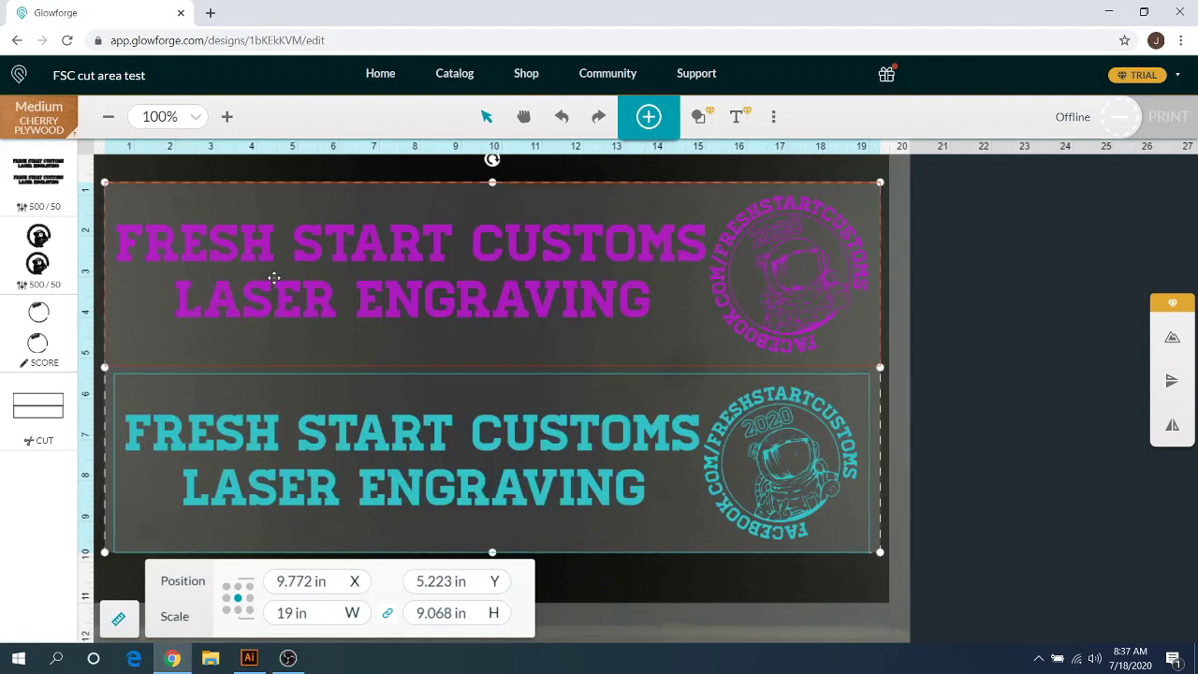
drag(272, 273, 265, 252)
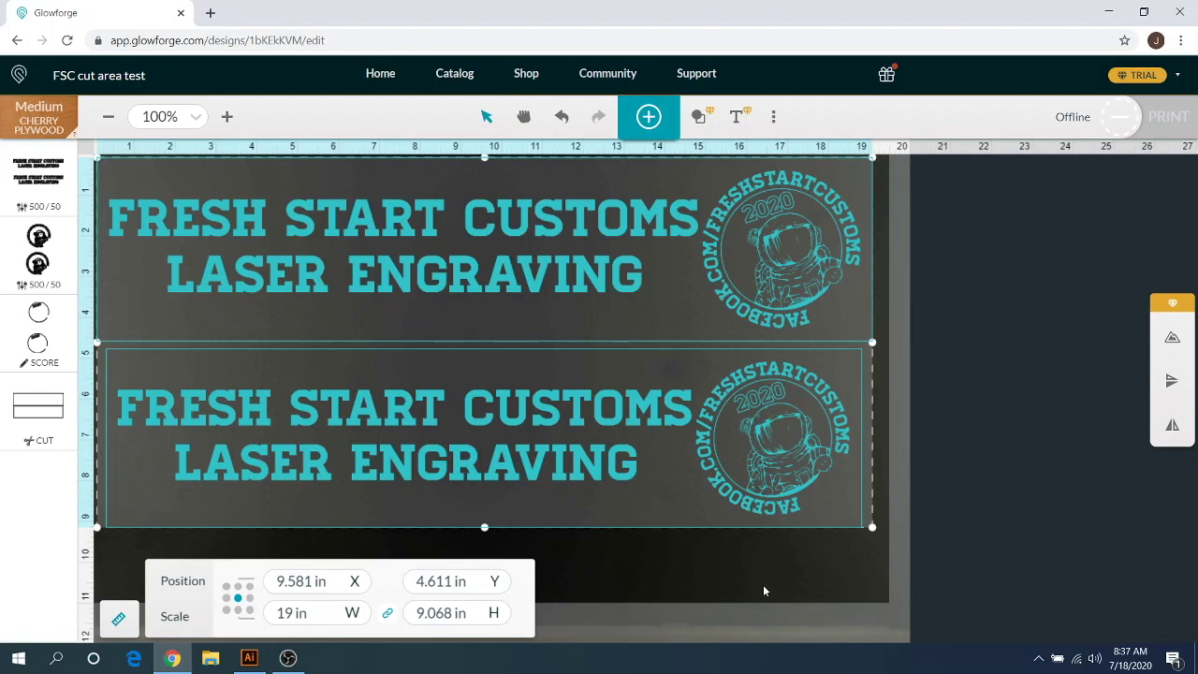
- Delete the lower sign design from the bed
click(764, 588)
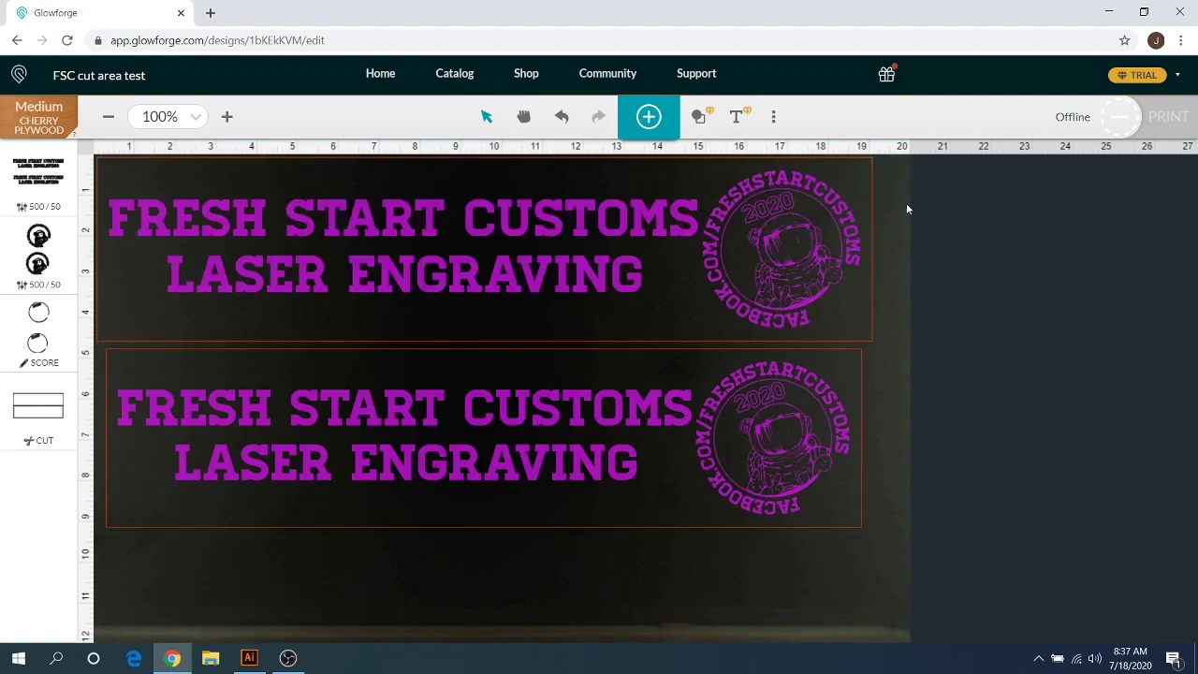
drag(901, 207, 777, 500)
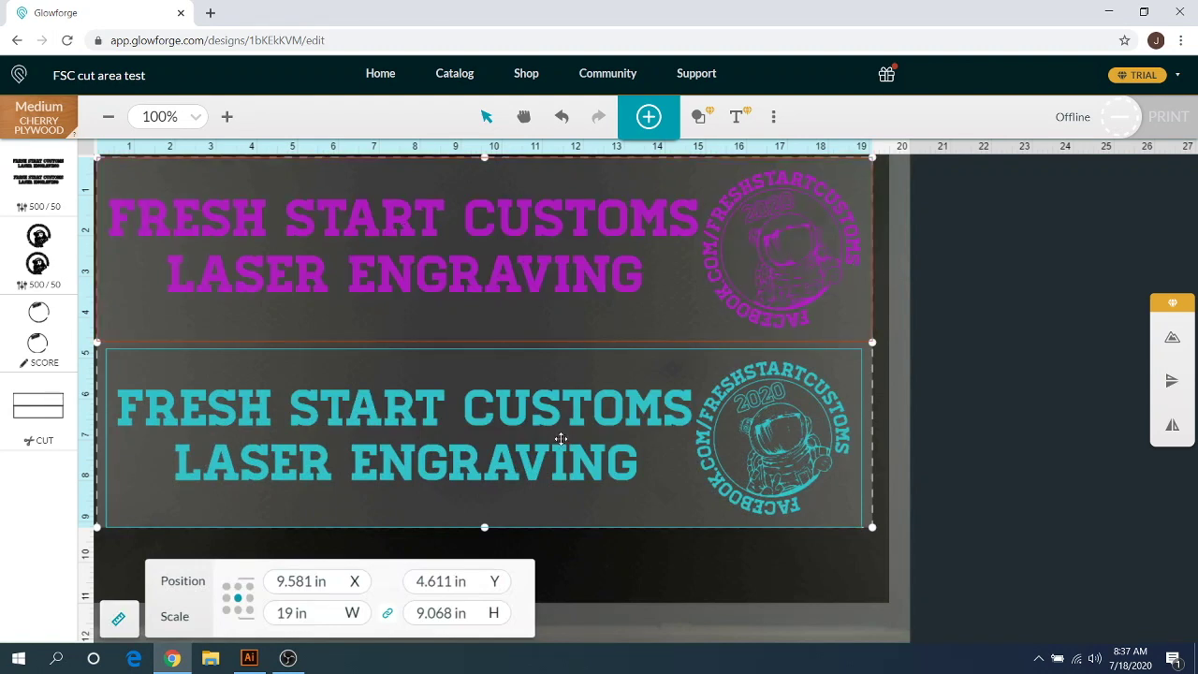
click(711, 571)
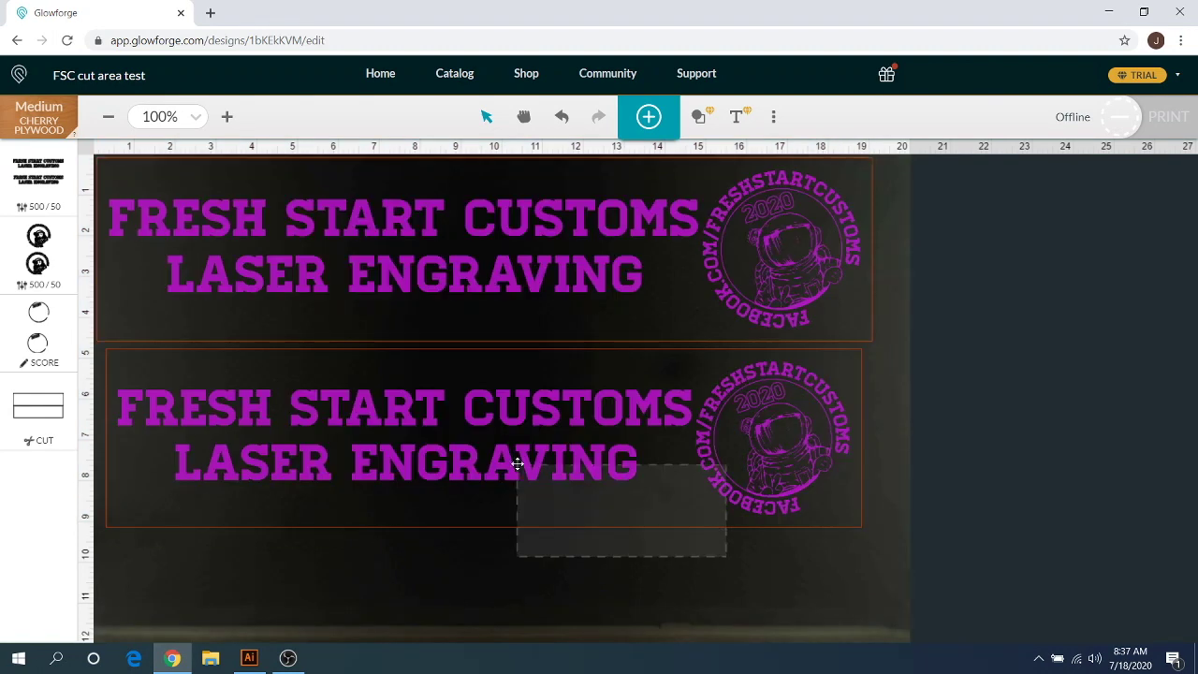
click(516, 462)
key(Delete)
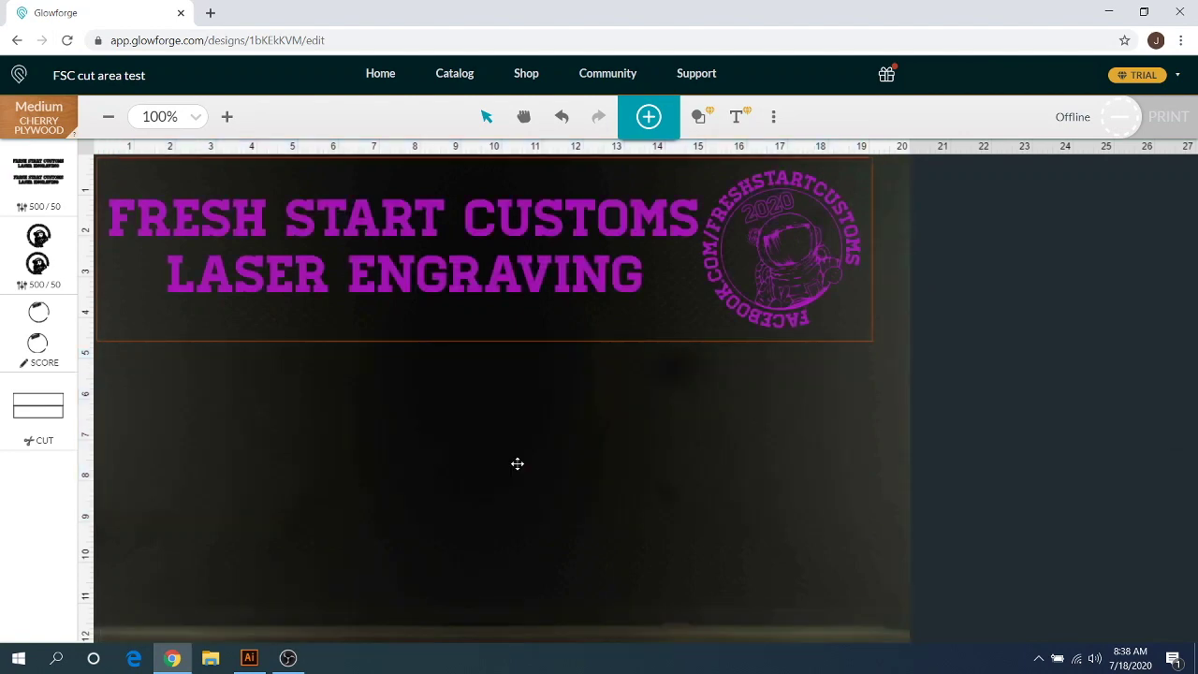
- Scale the remaining sign up to 19.467 by 4.611 inches across the bed
click(491, 255)
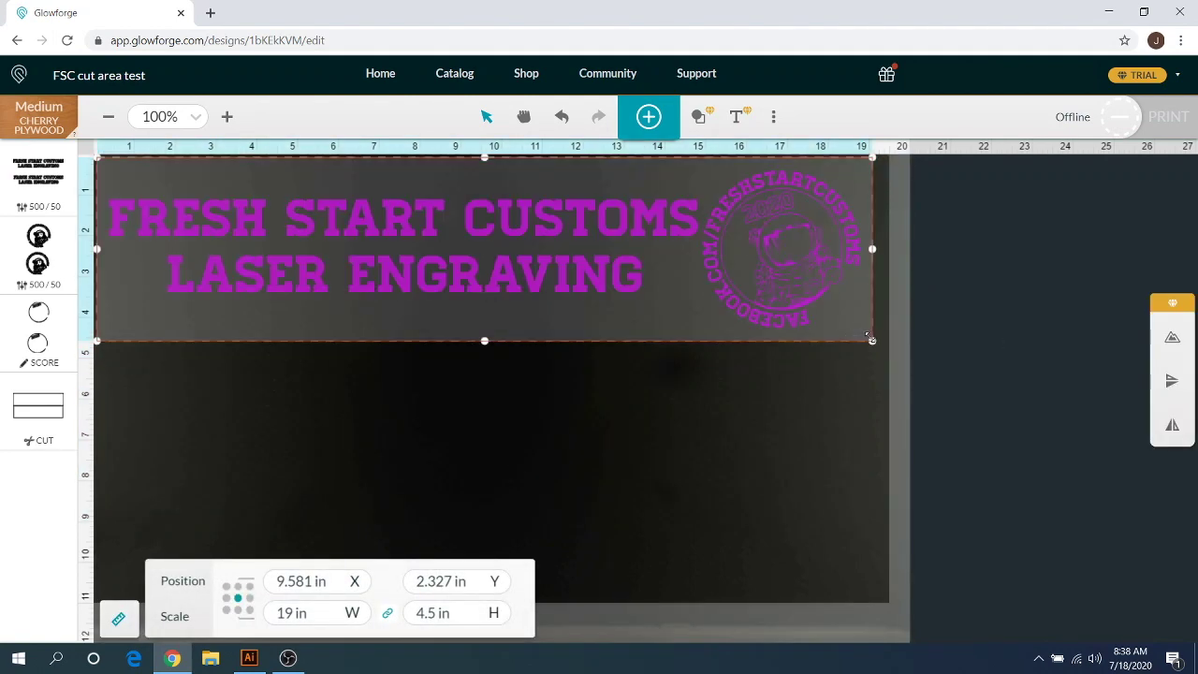
drag(871, 340, 891, 364)
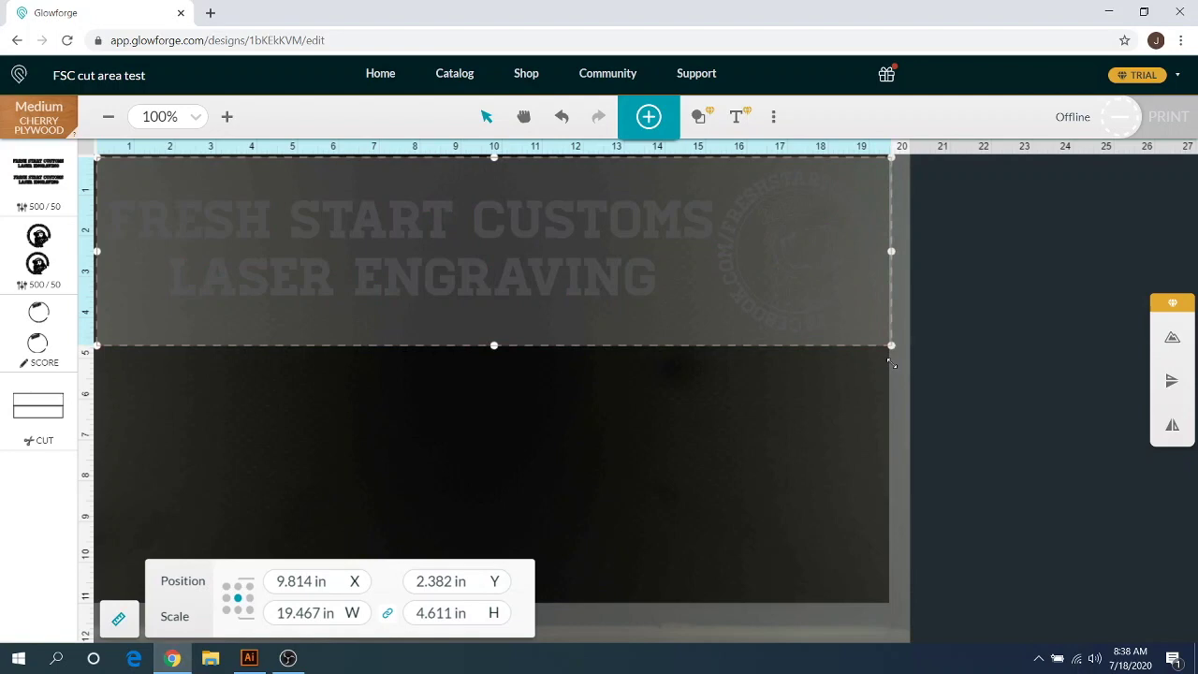
click(737, 464)
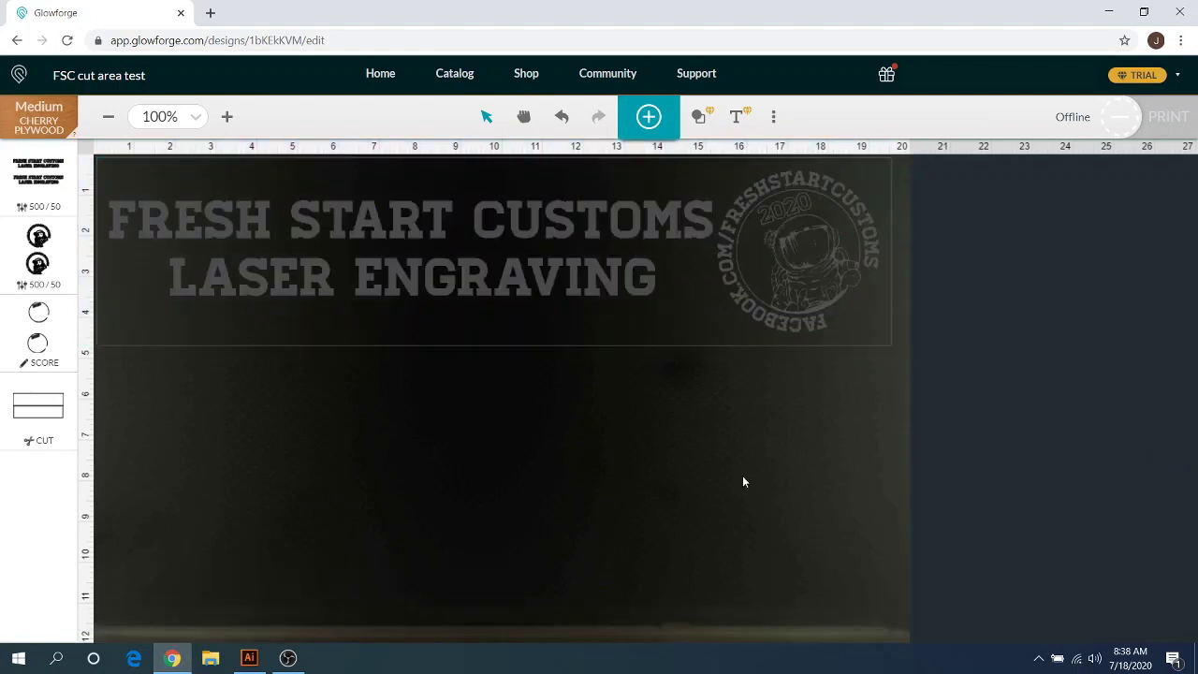
click(543, 253)
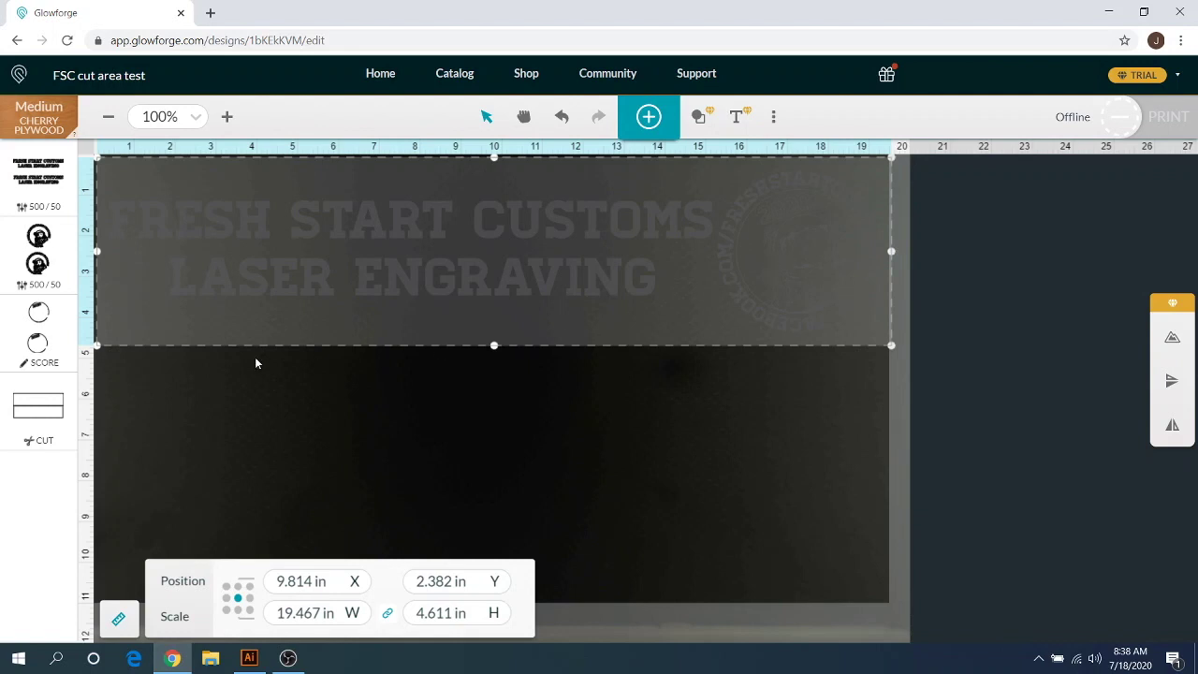
- Set both the rectangle and circle outline steps to Ignore
click(71, 406)
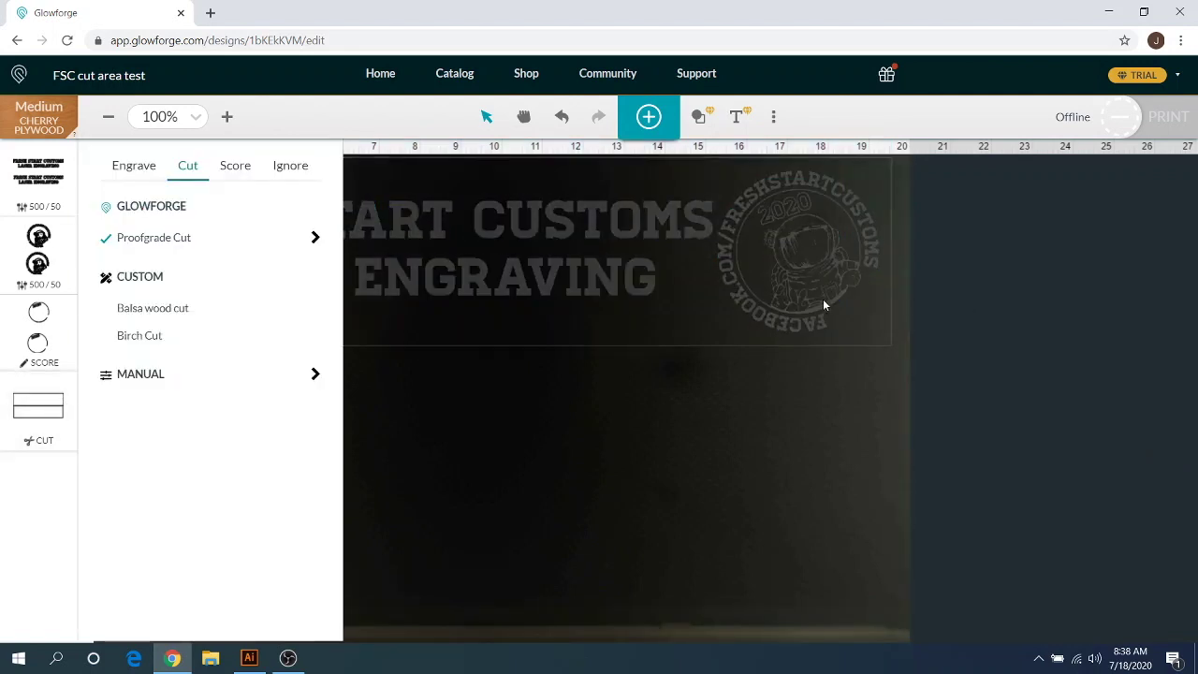
click(237, 165)
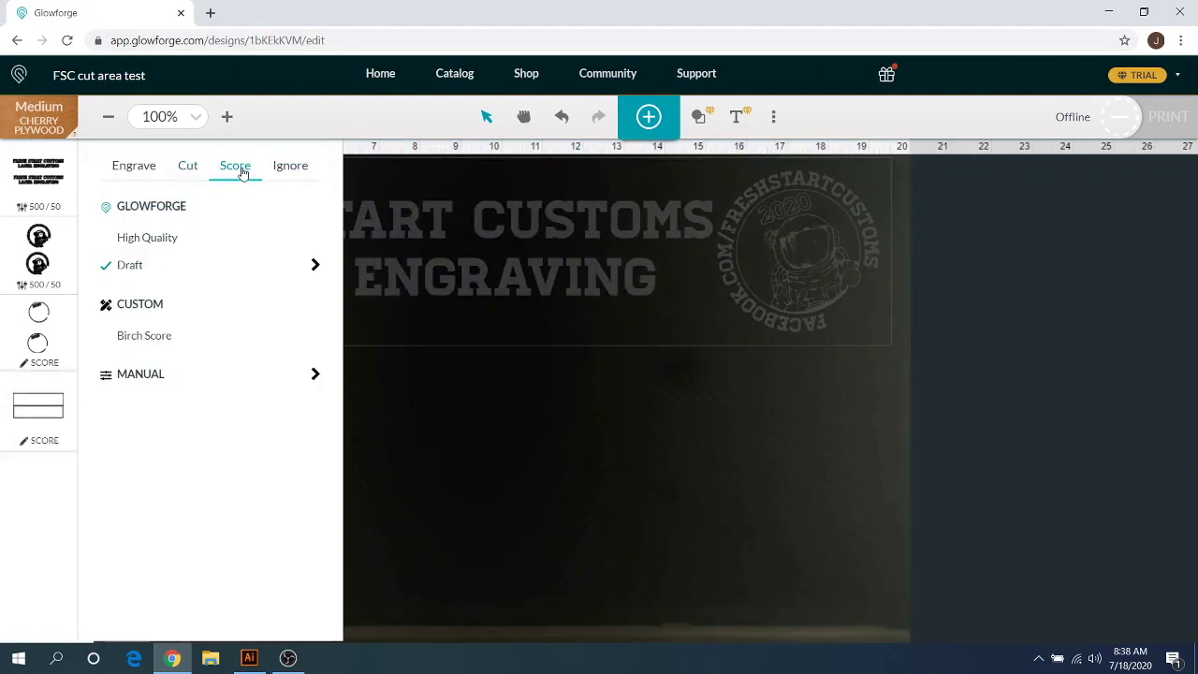
click(291, 166)
click(27, 344)
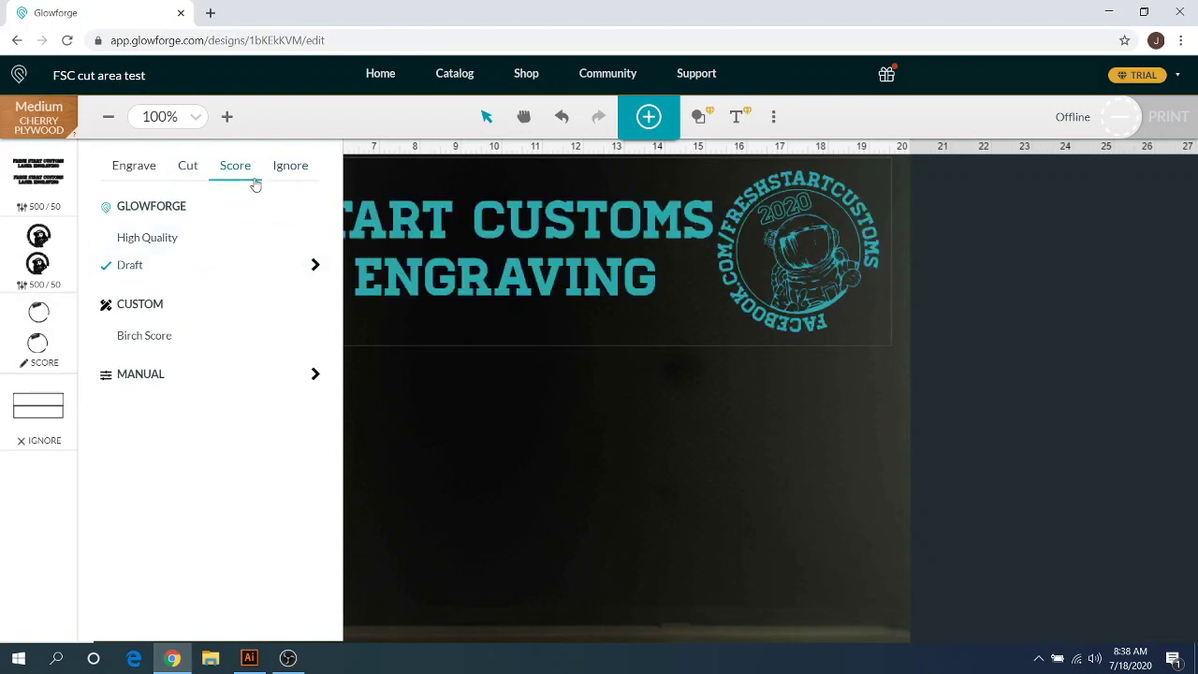
click(309, 168)
click(498, 500)
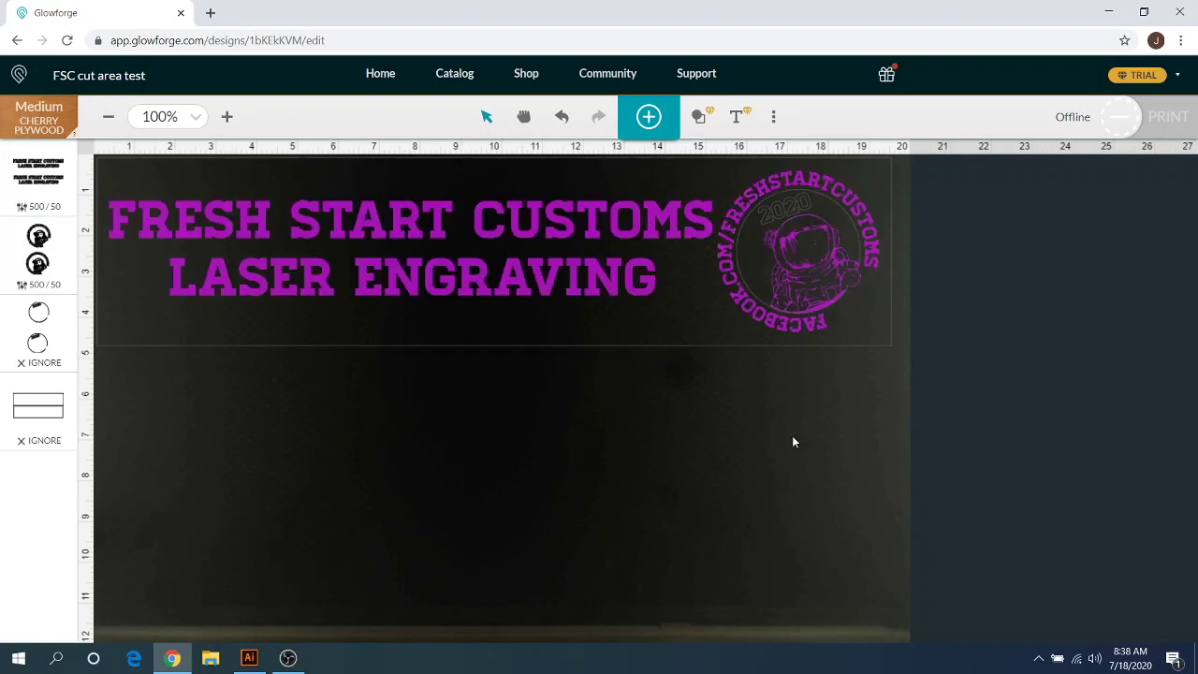
- Select the sign to confirm its size and position on the bed
drag(792, 441, 478, 262)
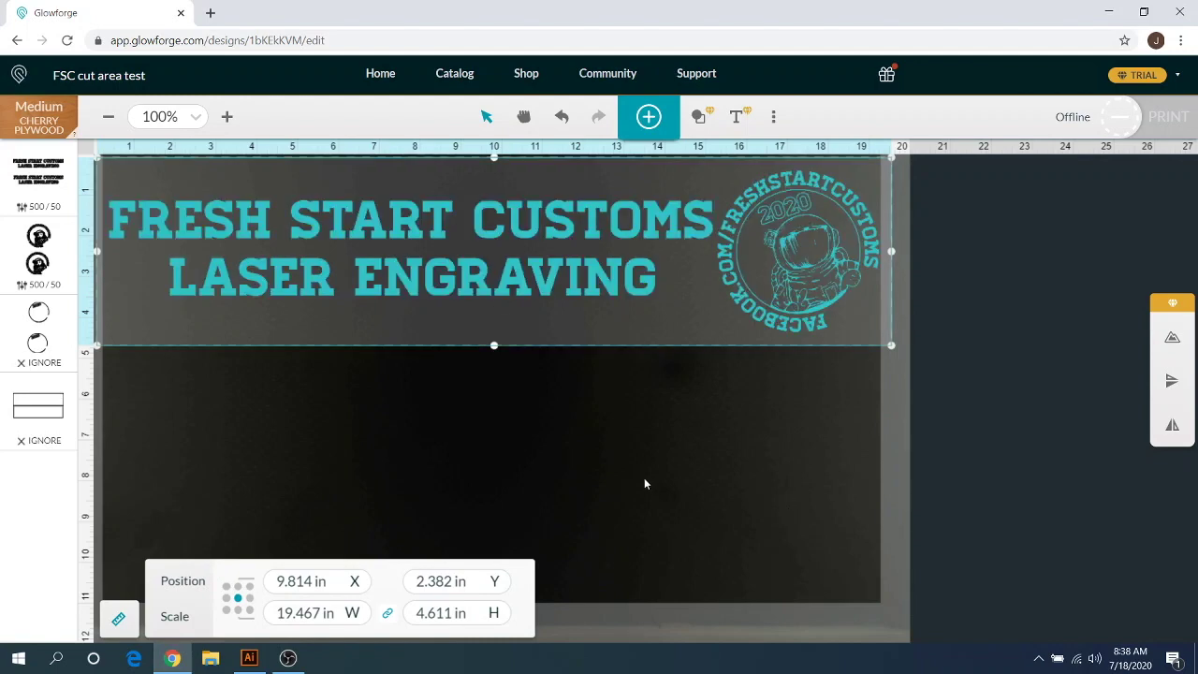
click(688, 477)
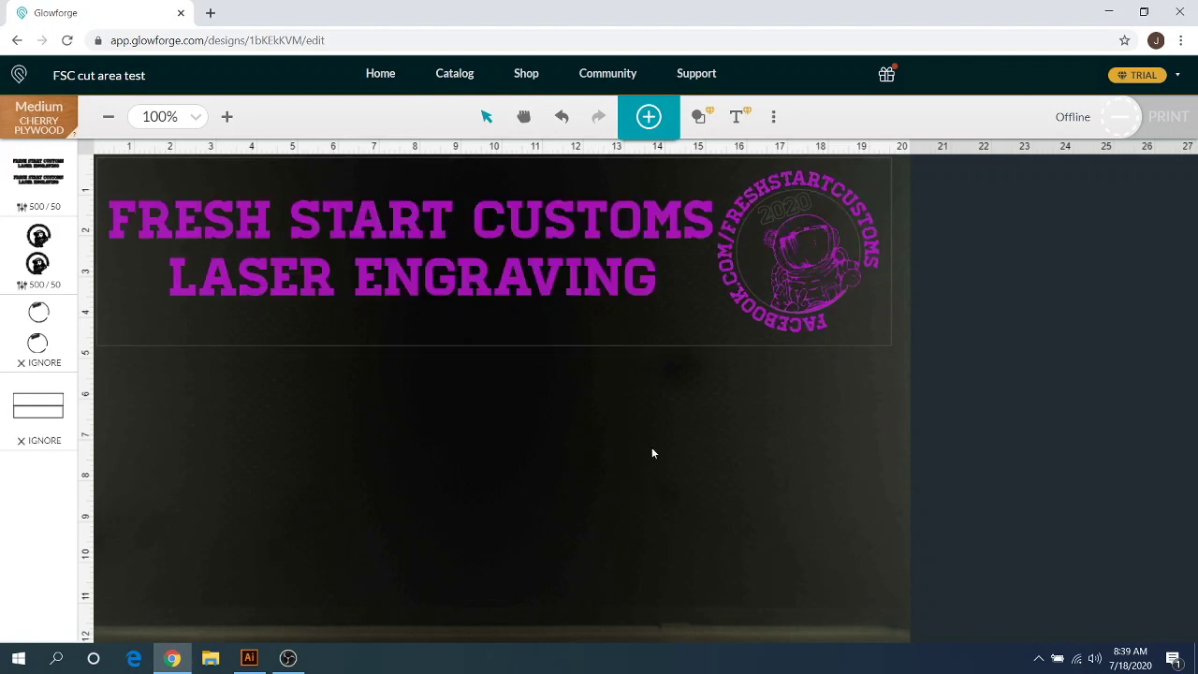
drag(793, 426, 387, 259)
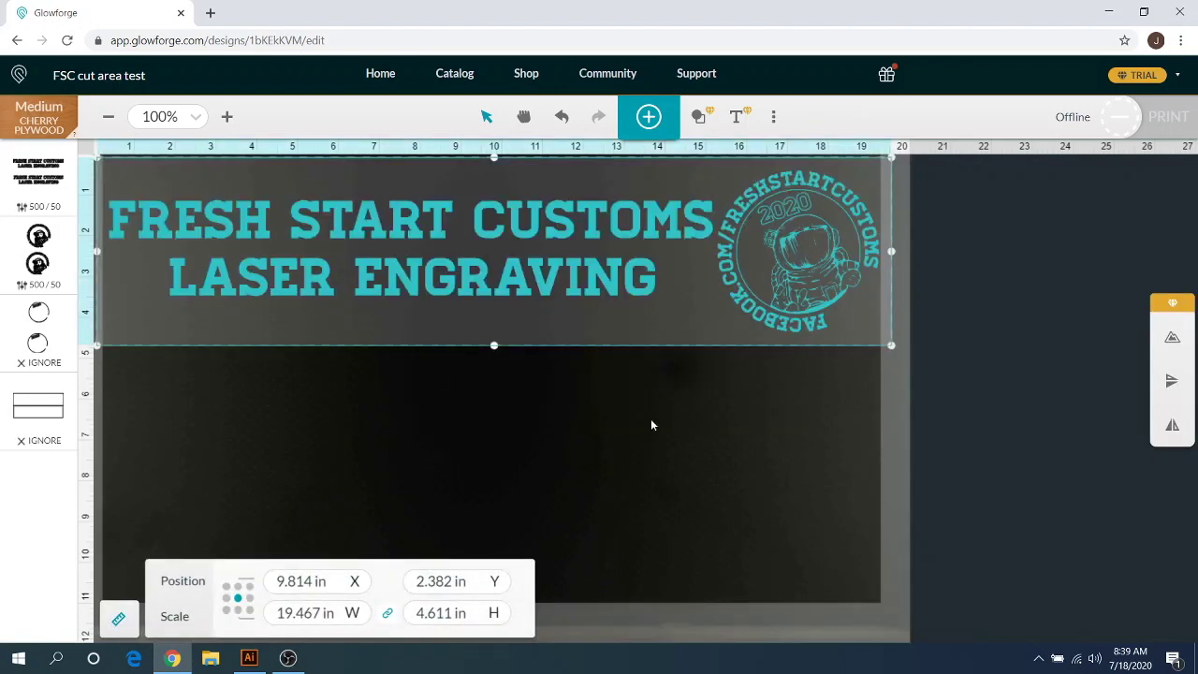